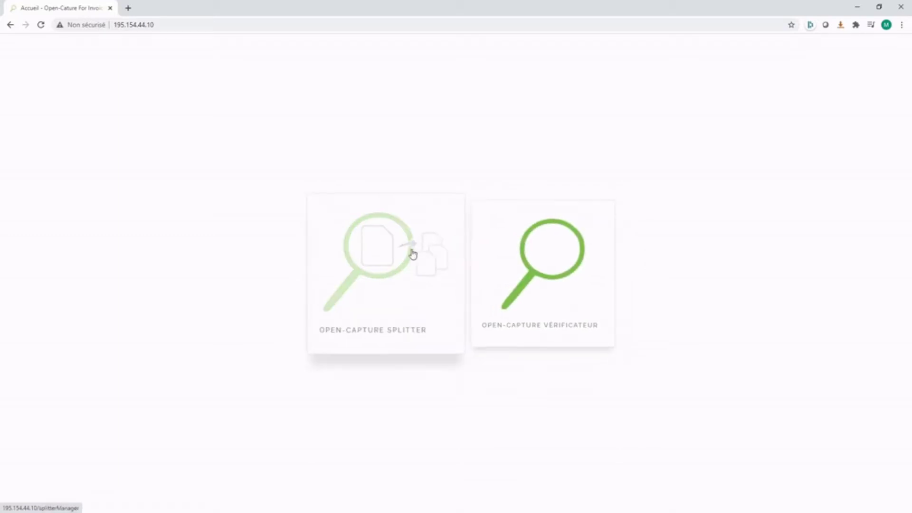
Step: Upload Multi.pdf to the Splitter module and return to the home page
left_click(385, 260)
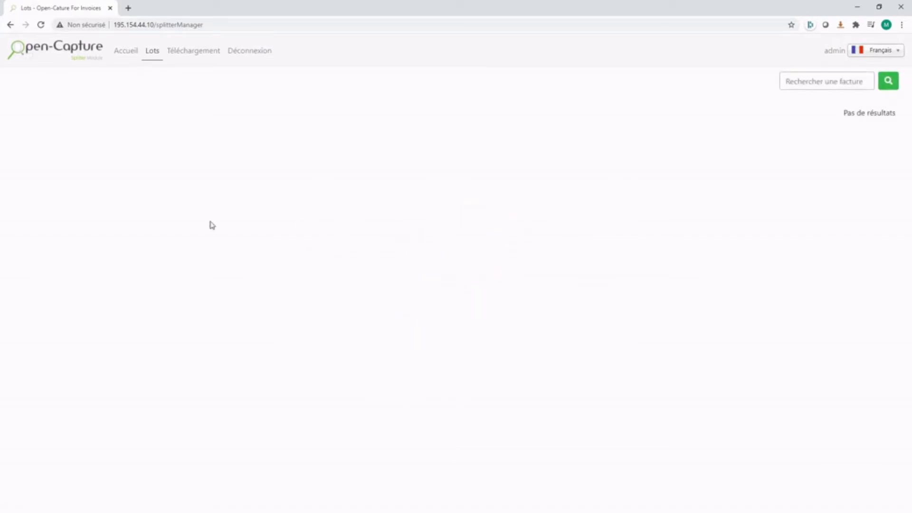
left_click(176, 55)
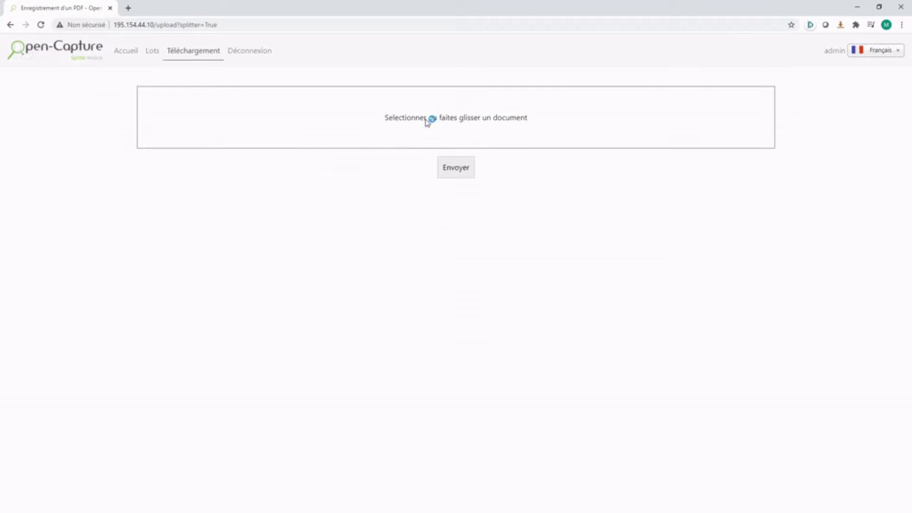
left_click(428, 130)
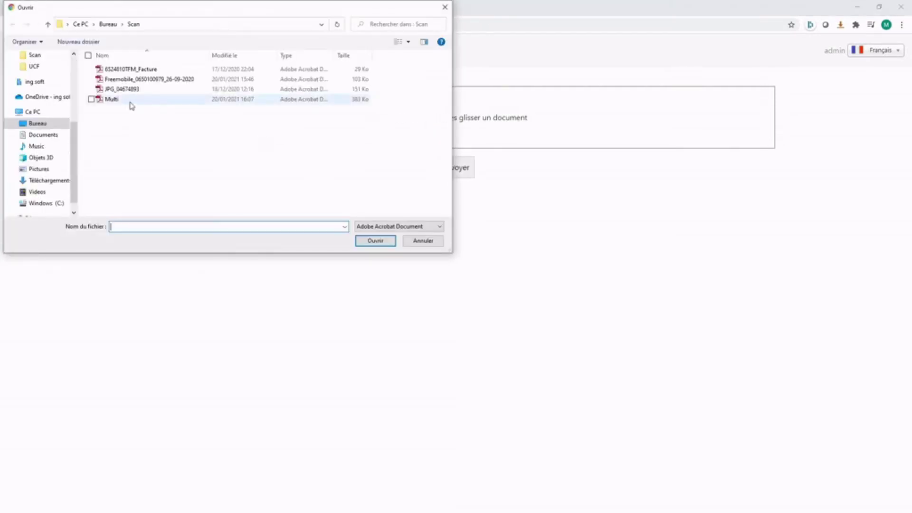
double_click(130, 101)
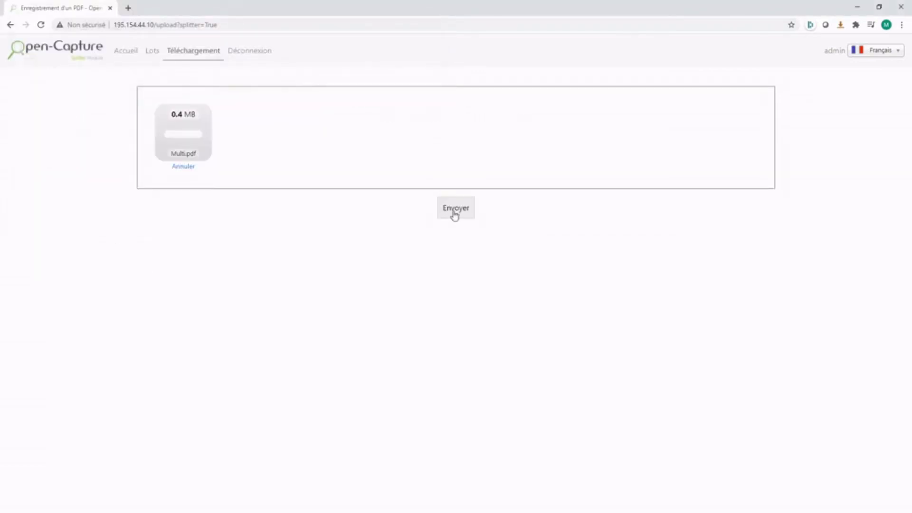
left_click(454, 210)
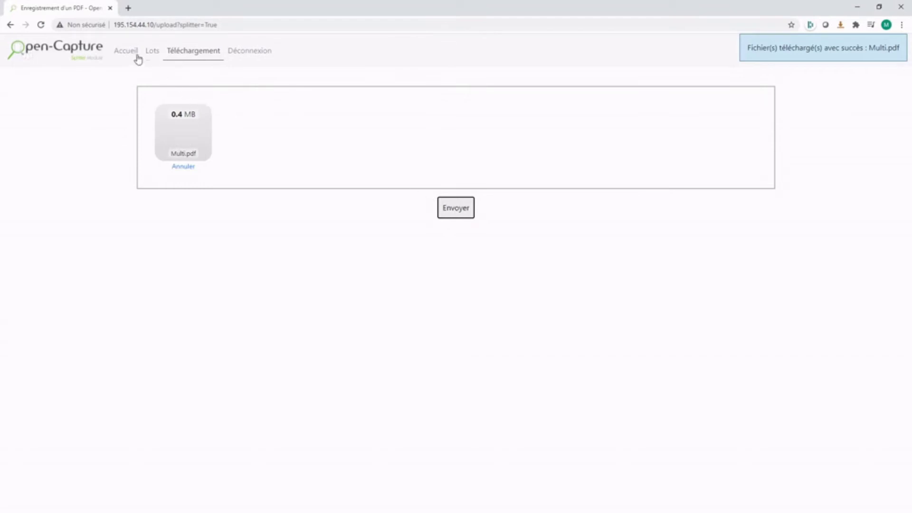
left_click(127, 53)
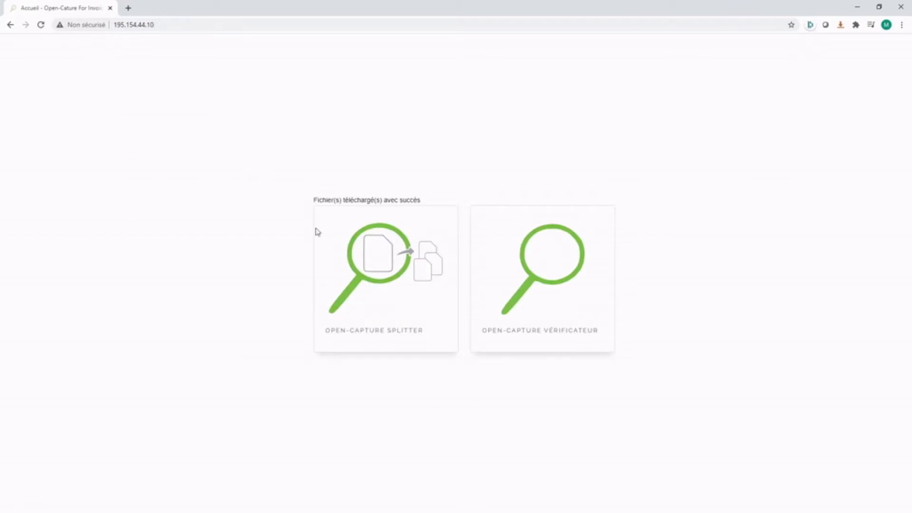
Step: Upload the three invoice PDFs, starting from JPG_04674893, to the Vérificateur, then go home
left_click(537, 271)
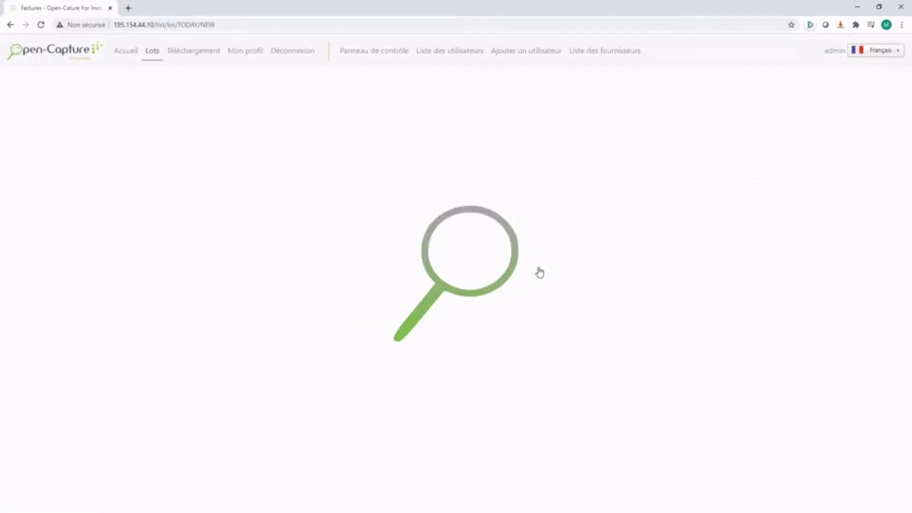
left_click(193, 58)
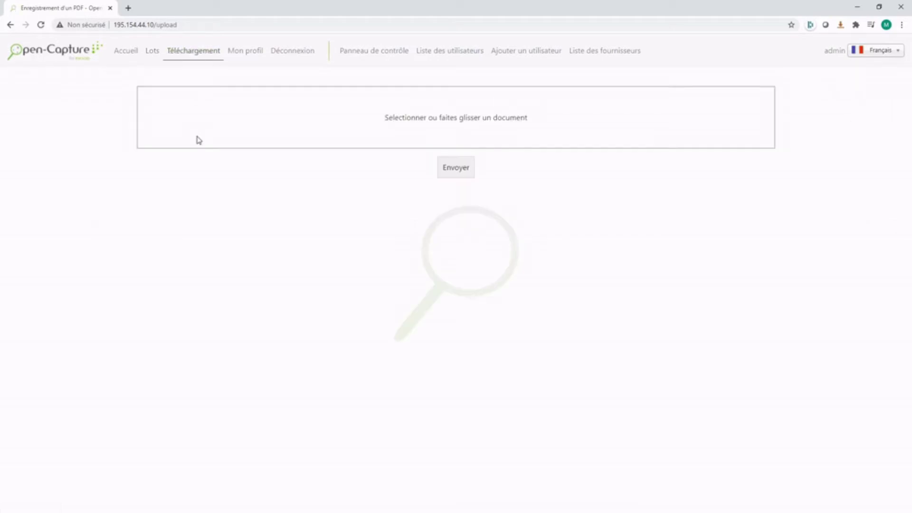
left_click(248, 143)
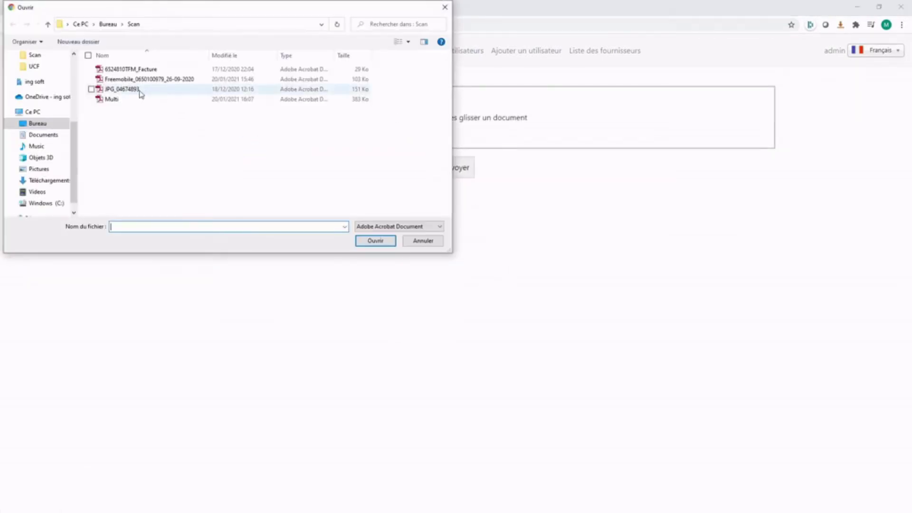
left_click(140, 94)
left_click(142, 67, "shift")
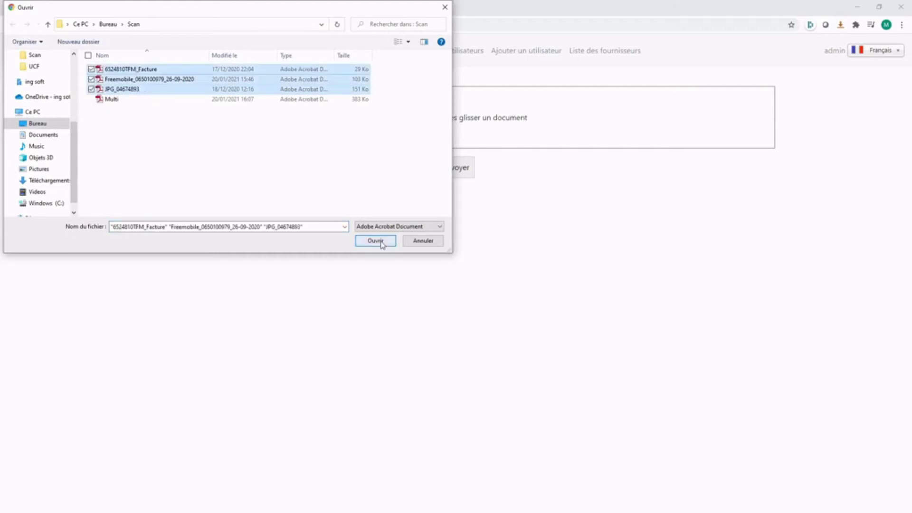
left_click(382, 242)
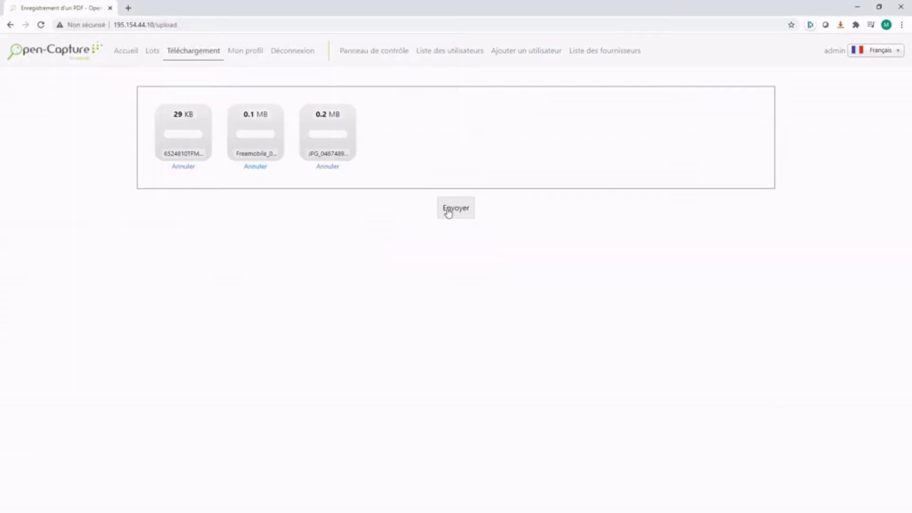
left_click(449, 210)
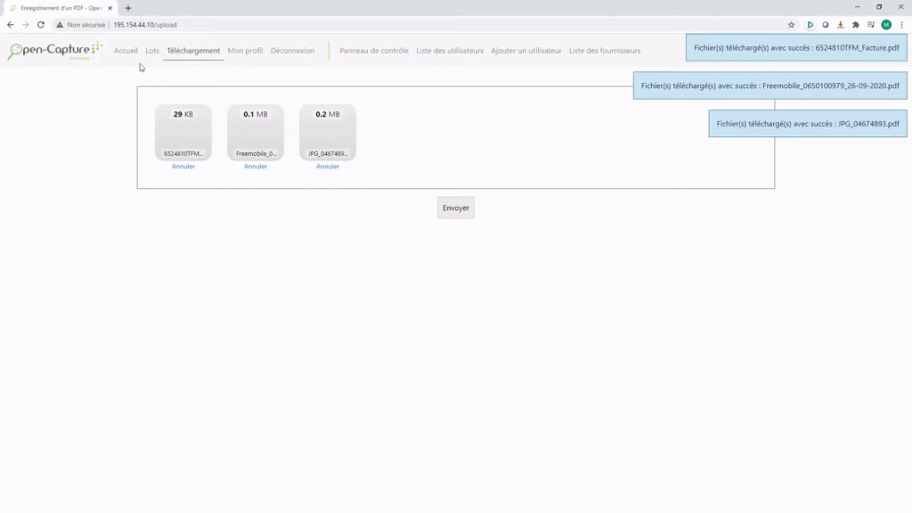
left_click(128, 56)
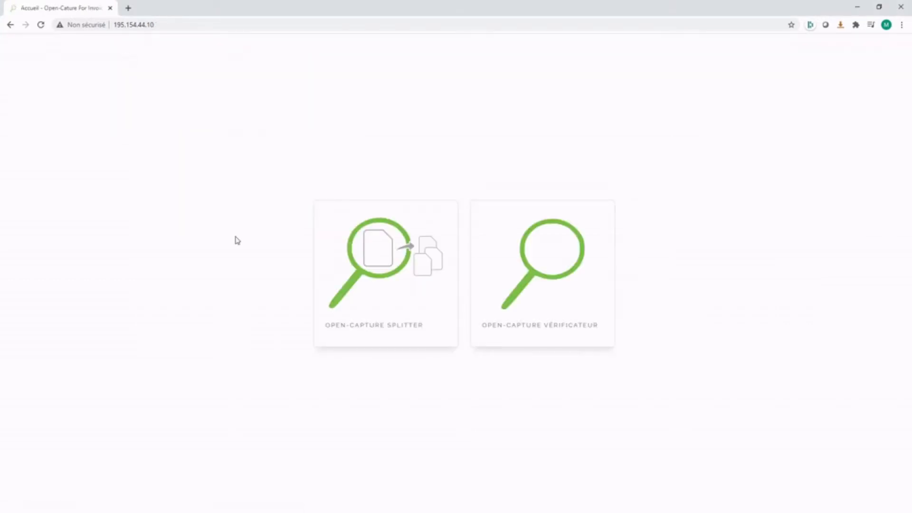
Step: Open the Multi.pdf batch in the Splitter and delete pages 2 and 4
left_click(397, 268)
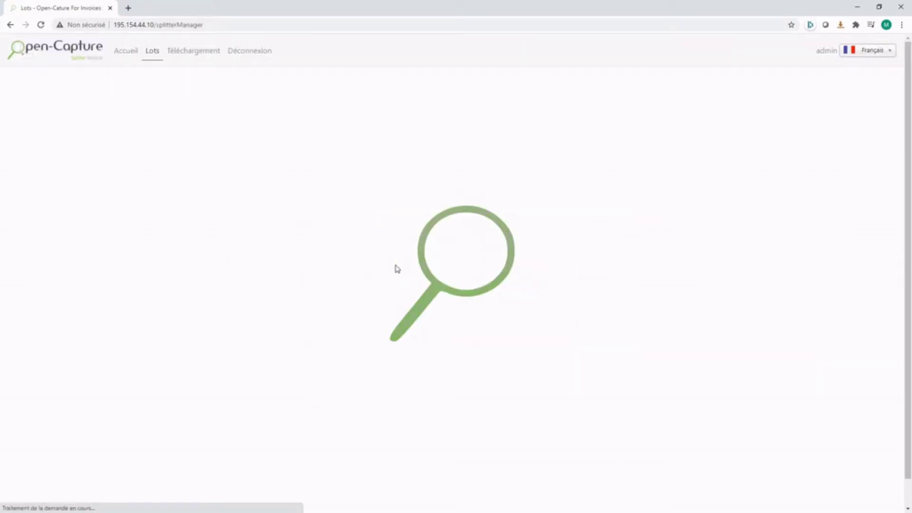
scroll(287, 284, "down", 1)
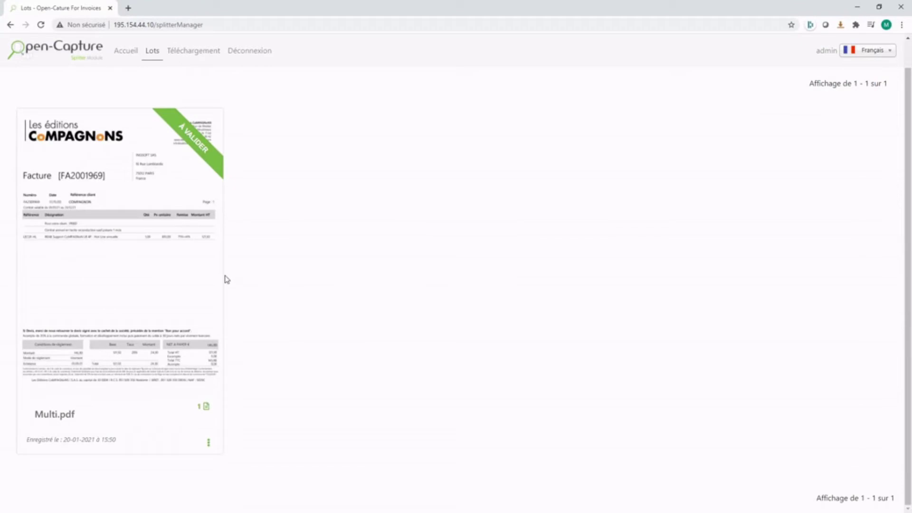
left_click(184, 278)
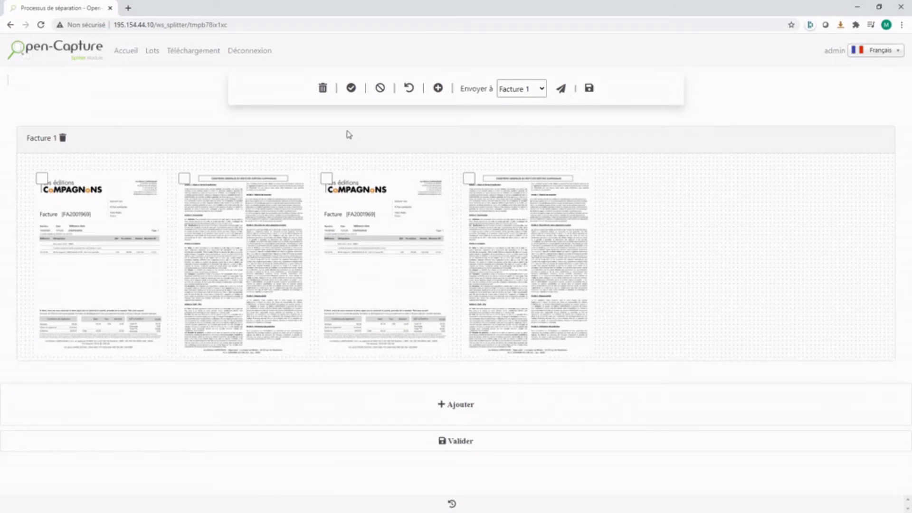
left_click(184, 179)
left_click(469, 178)
left_click(322, 90)
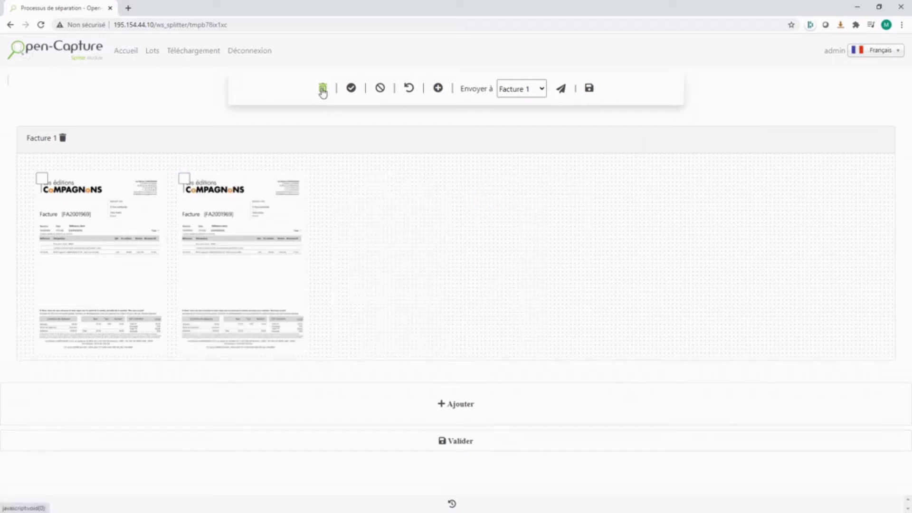
Step: Add Facture 2, move the second invoice page into it, and validate the split
left_click(437, 89)
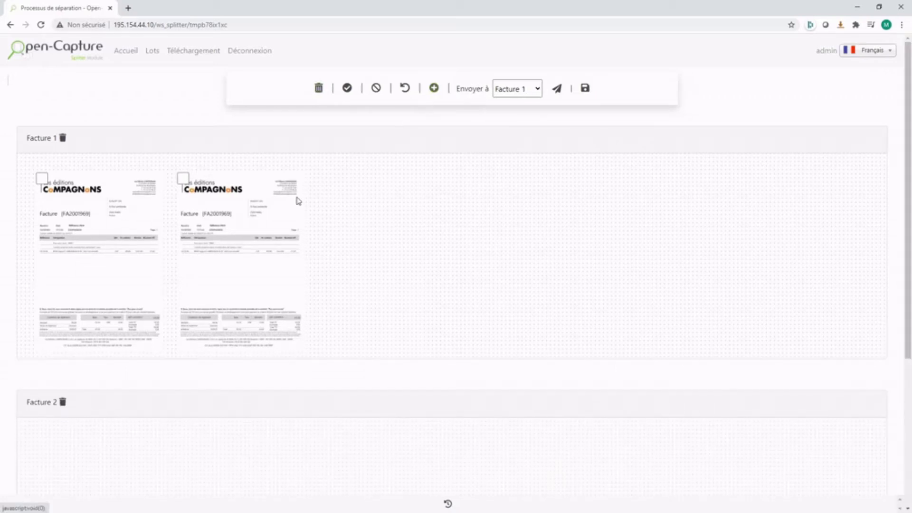
left_click_drag(230, 195, 173, 415)
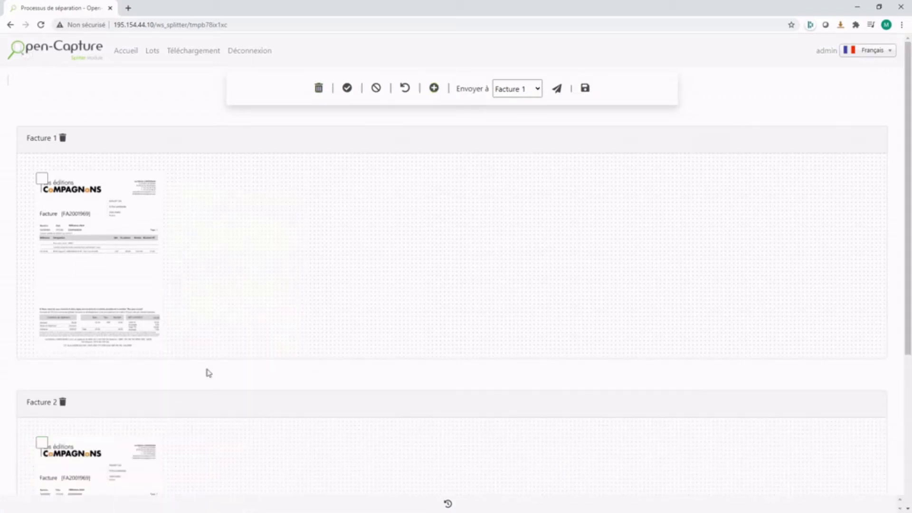
scroll(261, 250, "down", 5)
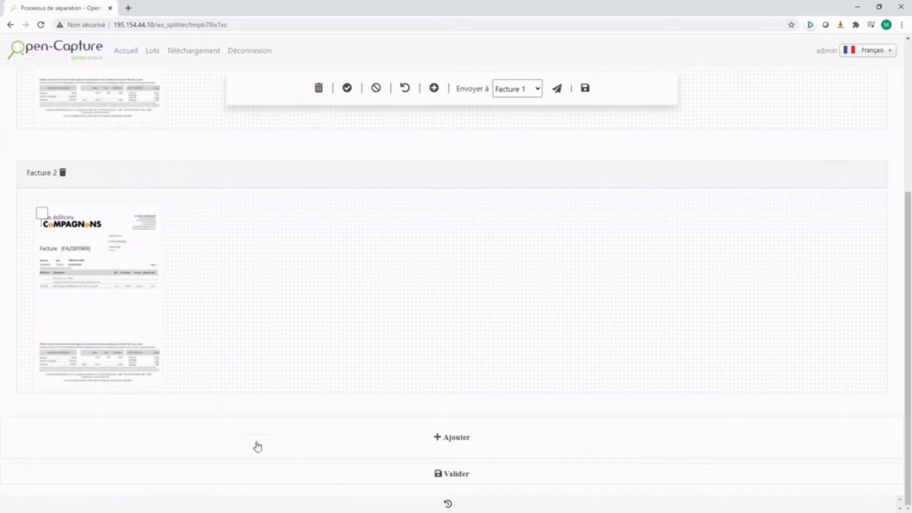
left_click(458, 475)
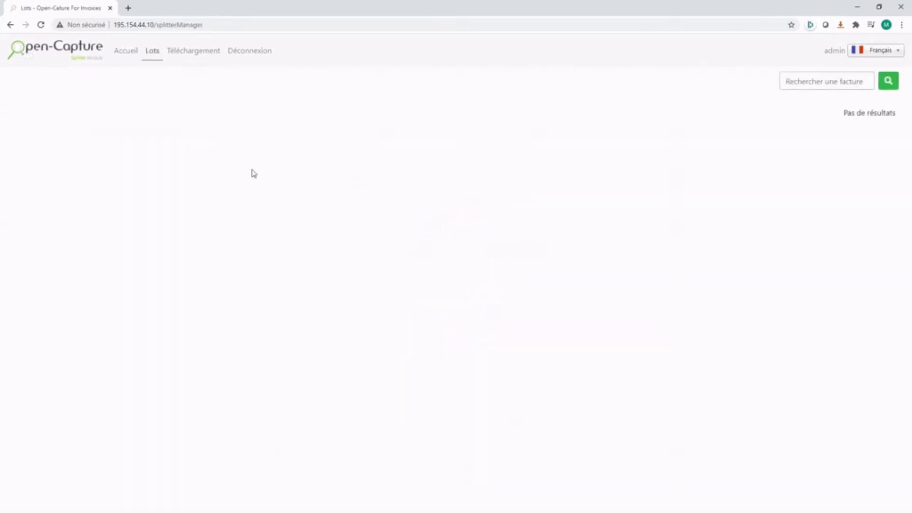
Step: Review today's lot in the Vérificateur and open the Les Editions CoMPAGNoNS invoice
left_click(126, 50)
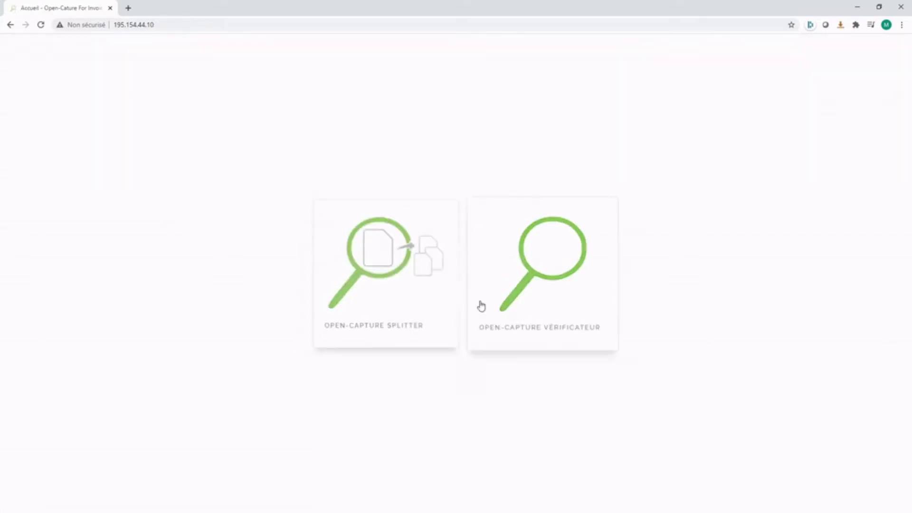
left_click(521, 280)
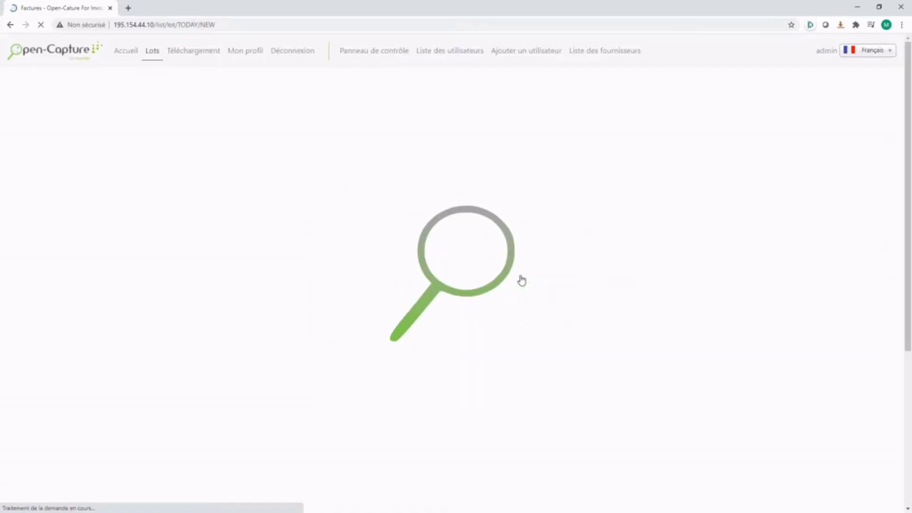
scroll(521, 281, "down", 1)
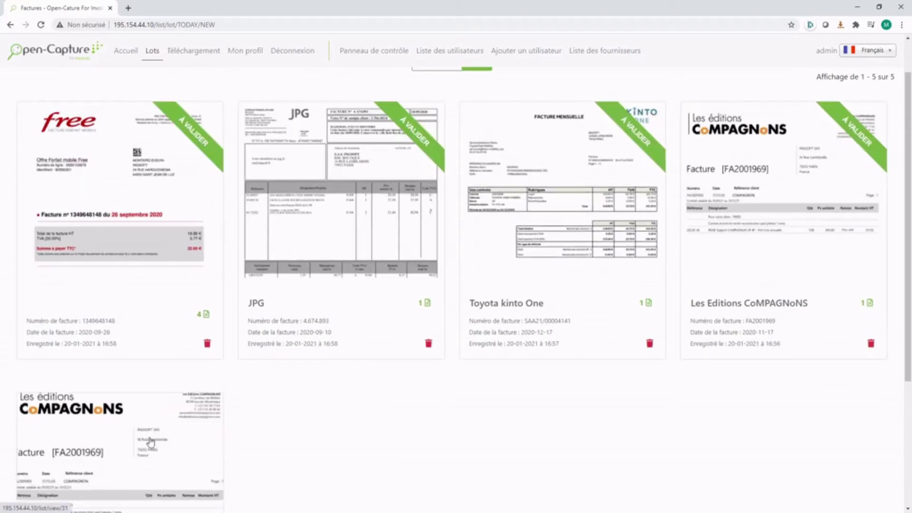
scroll(161, 272, "down", 2)
scroll(161, 272, "up", 3)
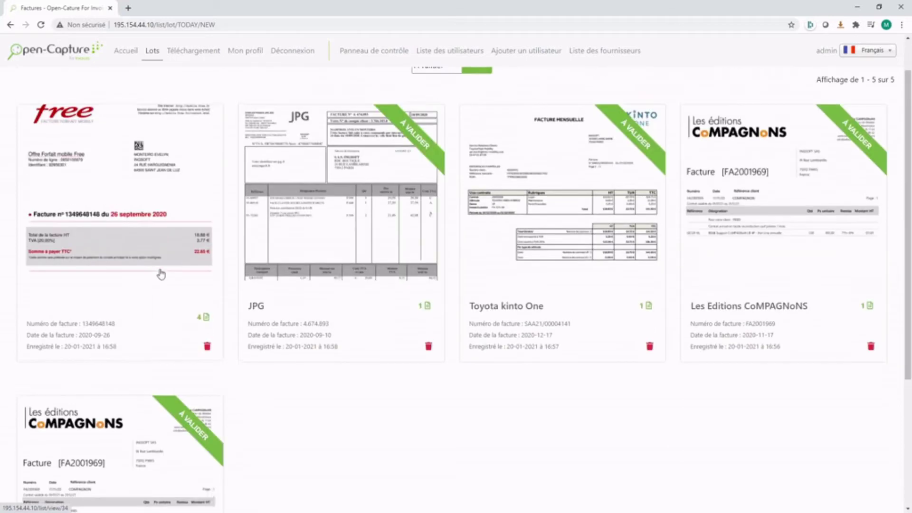
left_click(829, 273)
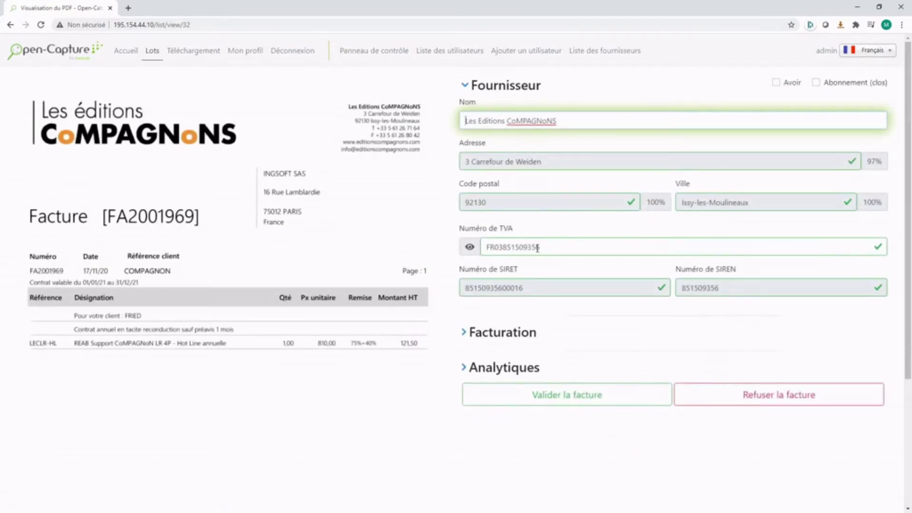
Step: Fill VAT rate 1 with 20% and HT amount 1 with 121,50, then calculate the totals
left_click(499, 336)
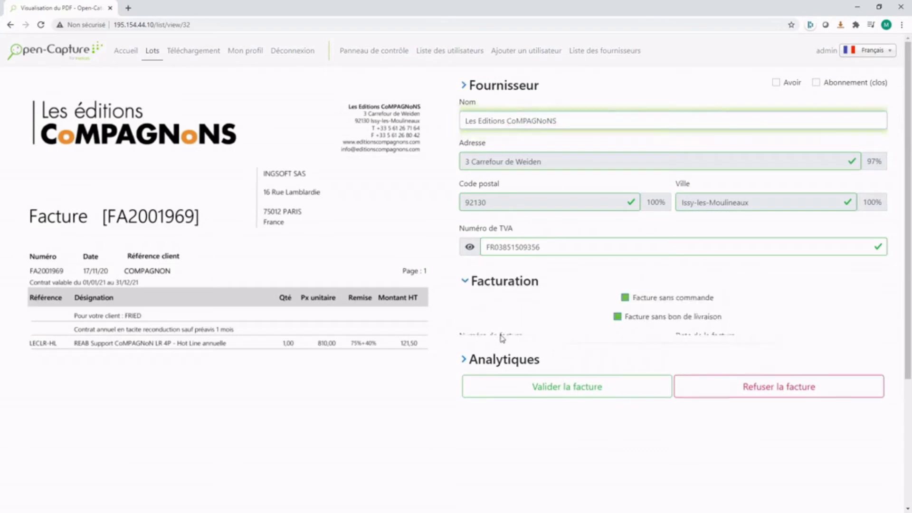
left_click(553, 241)
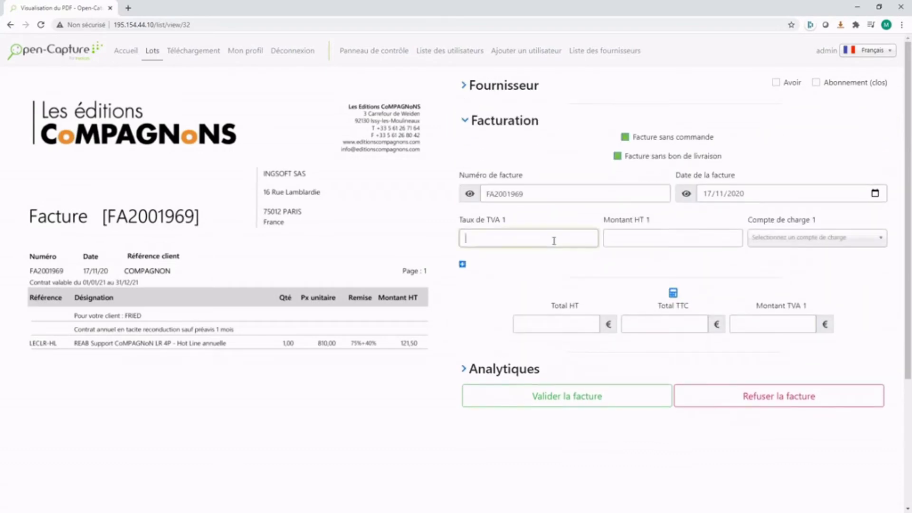
scroll(392, 390, "down", 2)
scroll(392, 390, "down", 2)
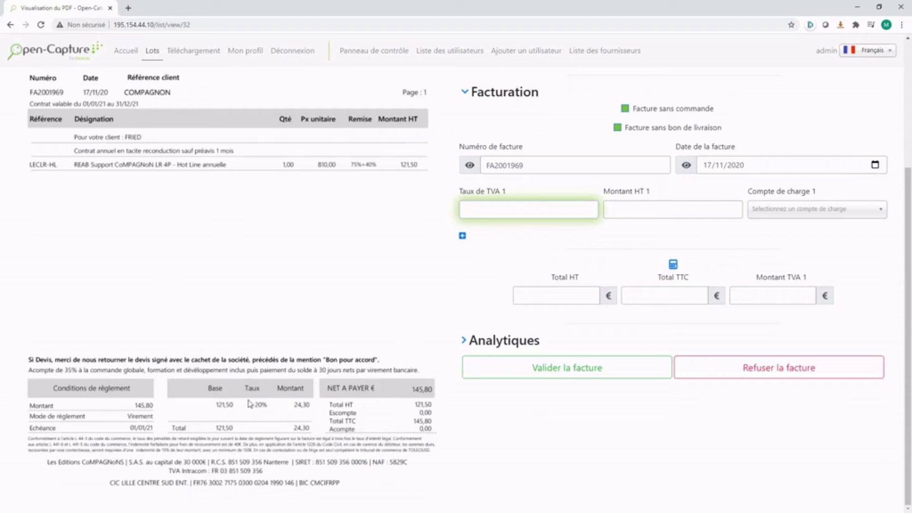
left_click_drag(248, 400, 275, 416)
left_click(637, 205)
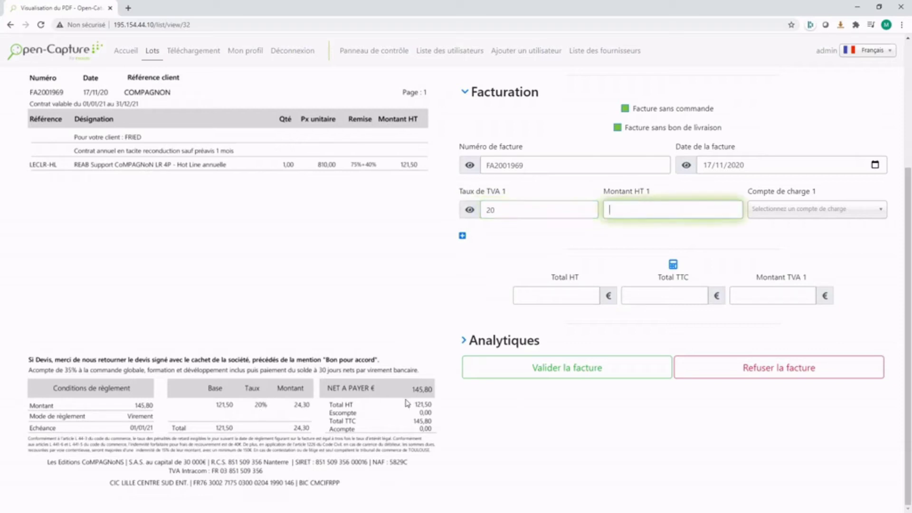
left_click_drag(410, 404, 439, 414)
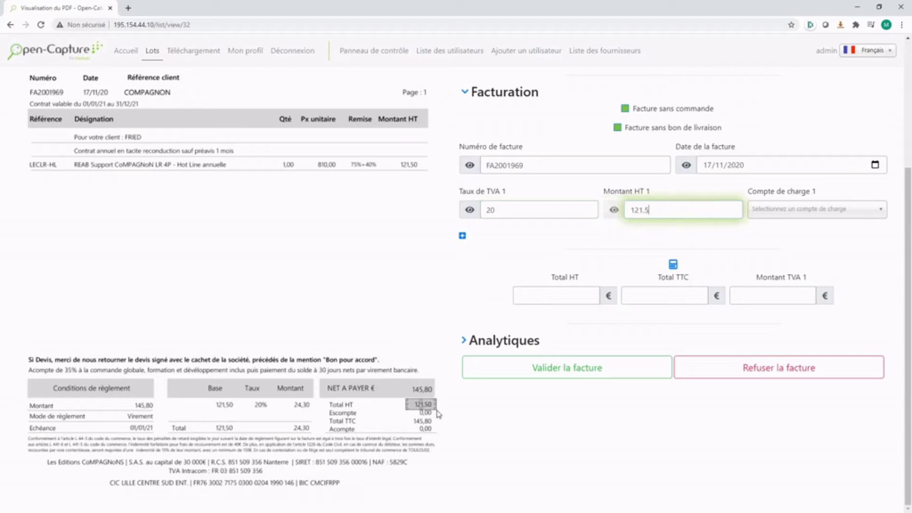
left_click(672, 265)
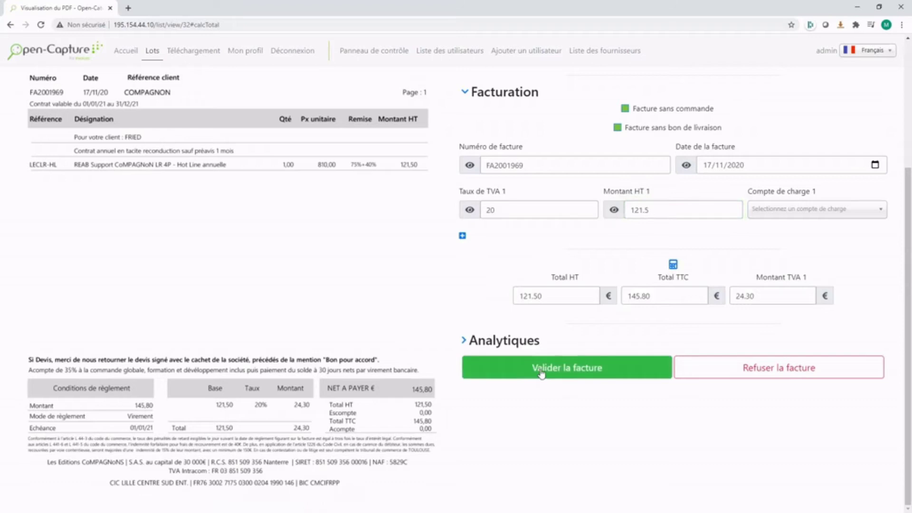
Step: Validate invoice FA2001969, accepting the duplicate warning
left_click(848, 215)
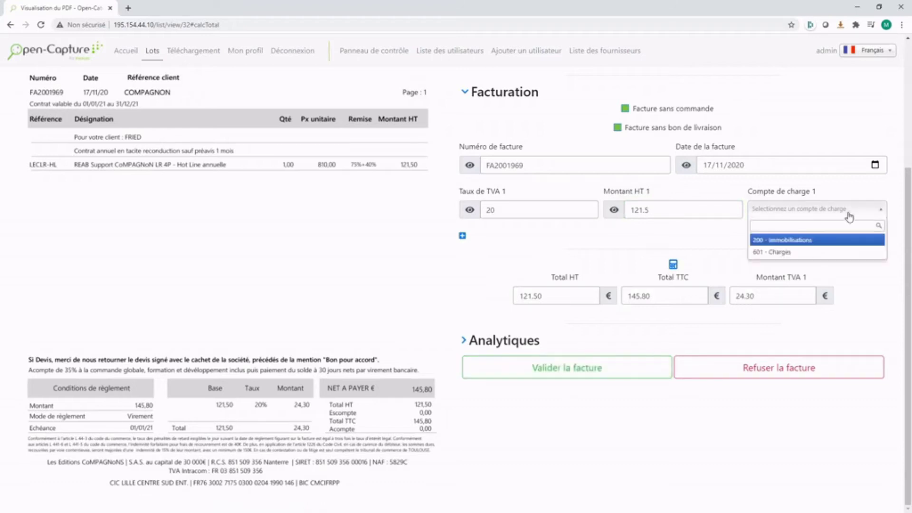
left_click(849, 214)
left_click(577, 373)
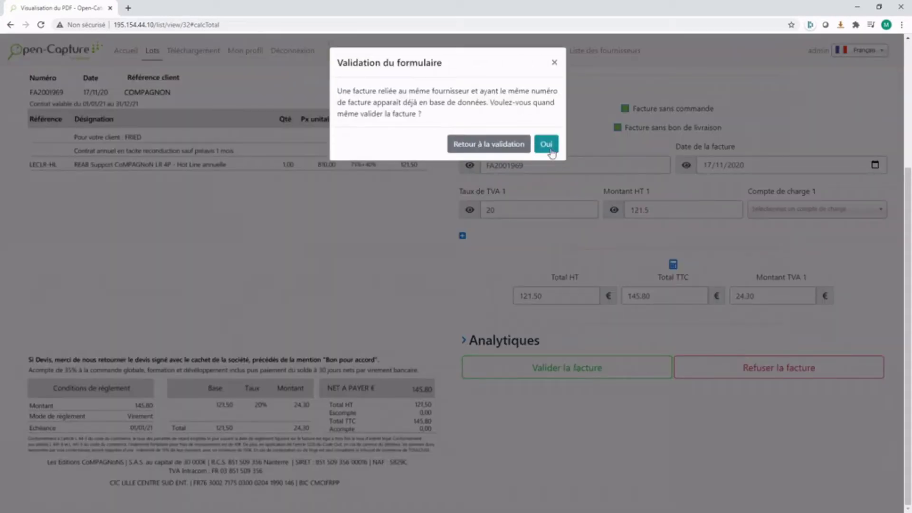
left_click(546, 144)
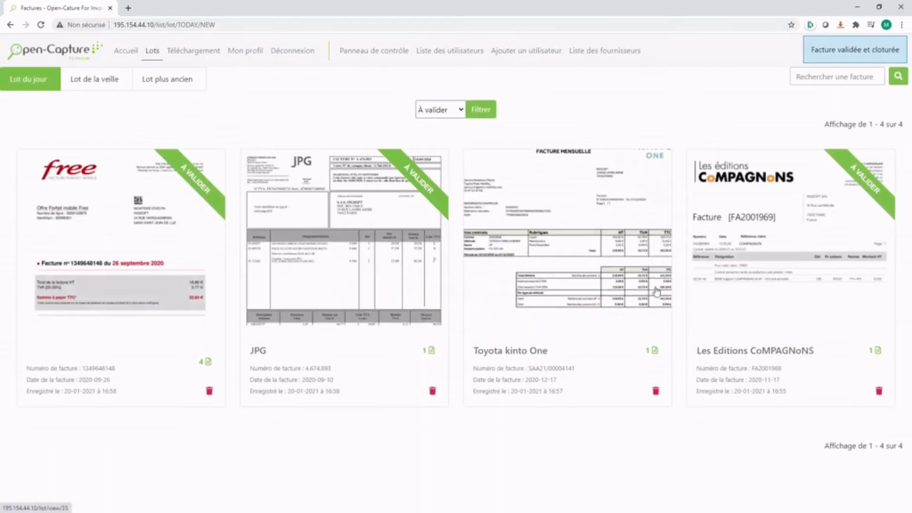
left_click(749, 256)
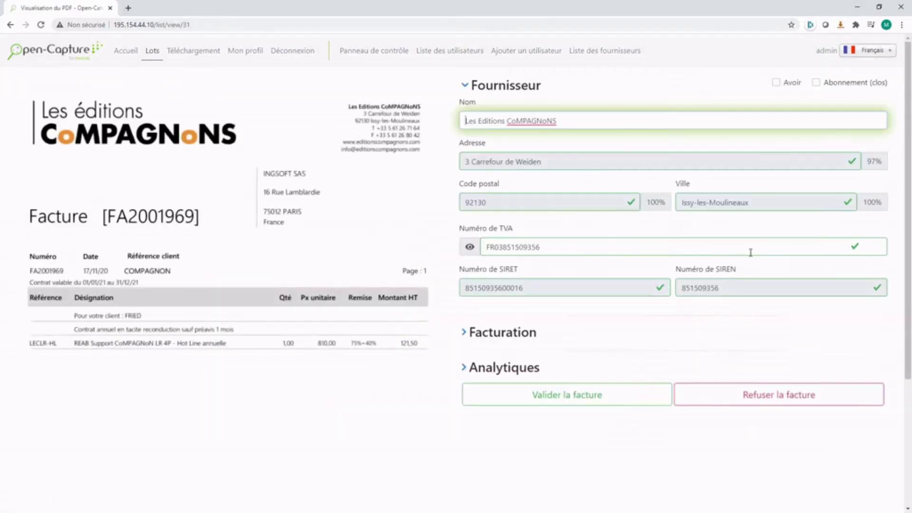
Step: Refuse the duplicate FA2001969 invoice copy and return to the lot's invoice list
left_click(506, 332)
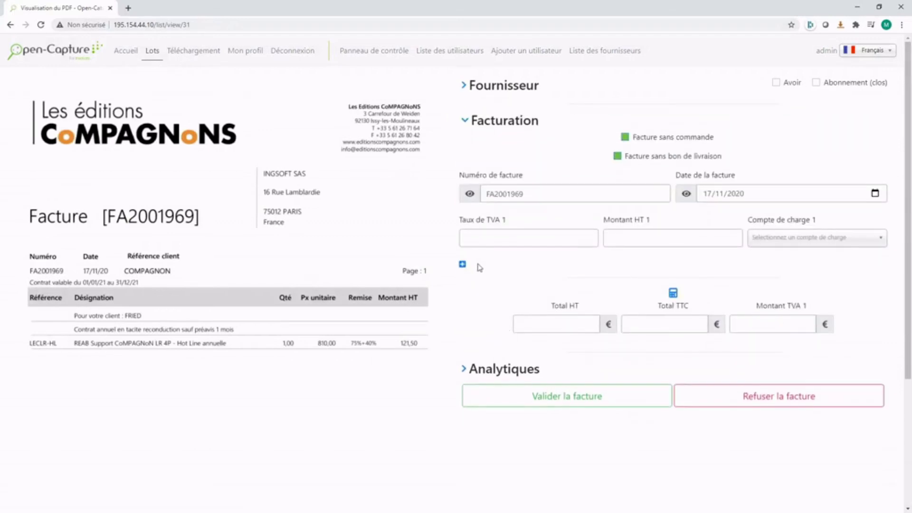
left_click_drag(549, 202, 477, 210)
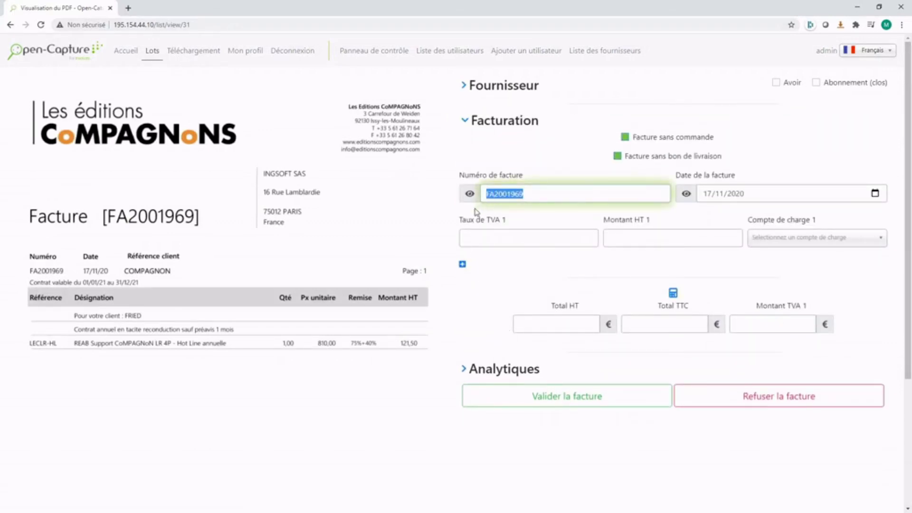
left_click(733, 401)
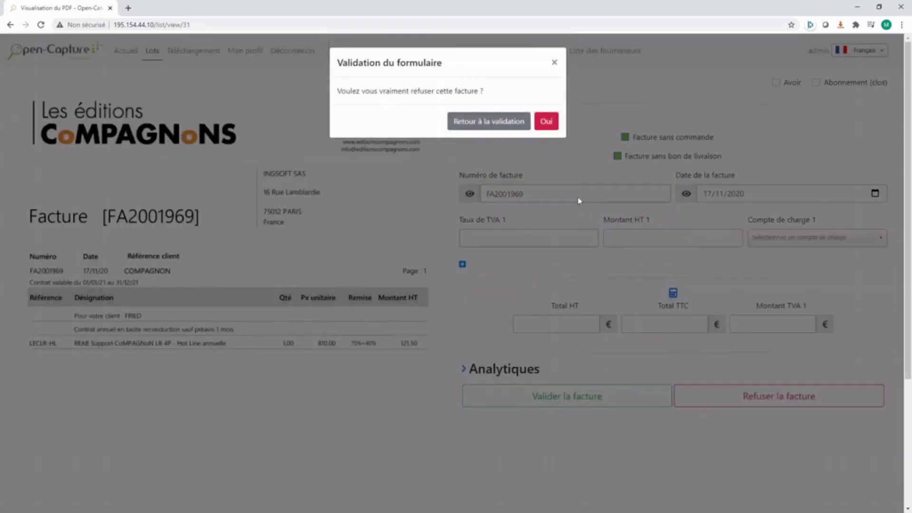
left_click(546, 121)
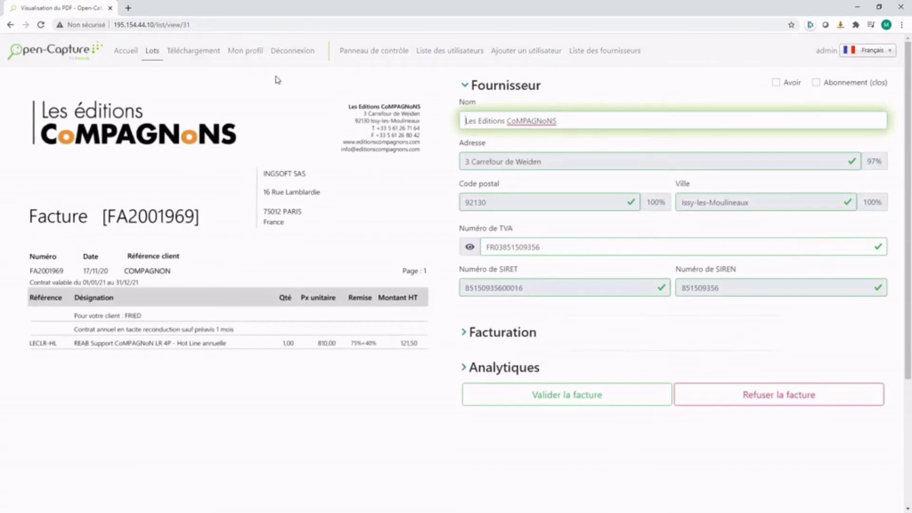
left_click(153, 52)
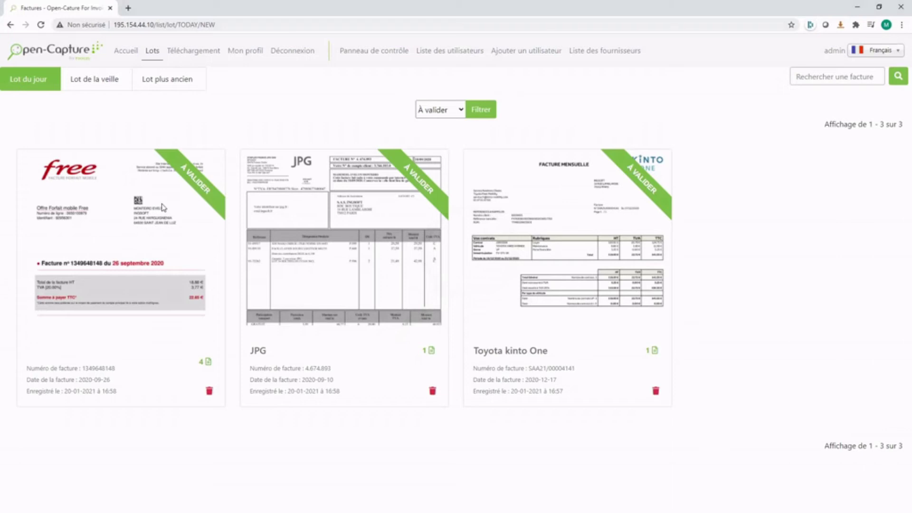
left_click(164, 237)
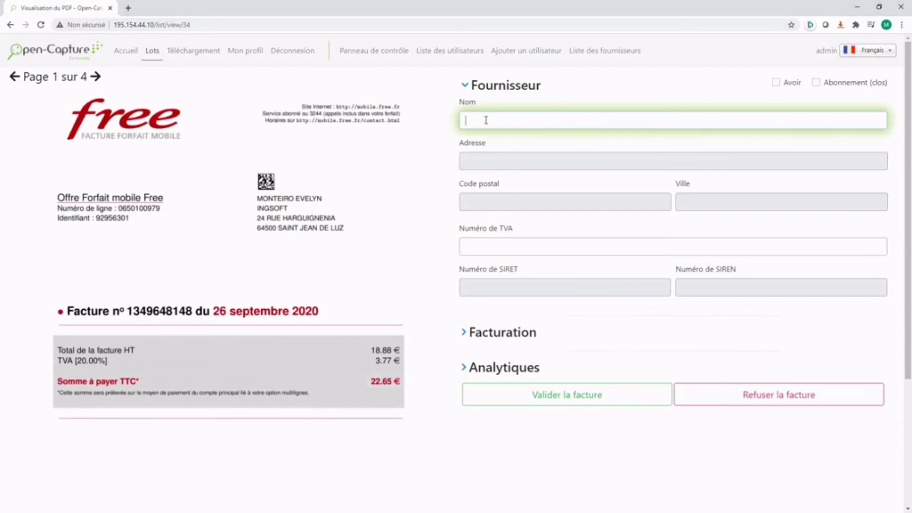
type("FREE")
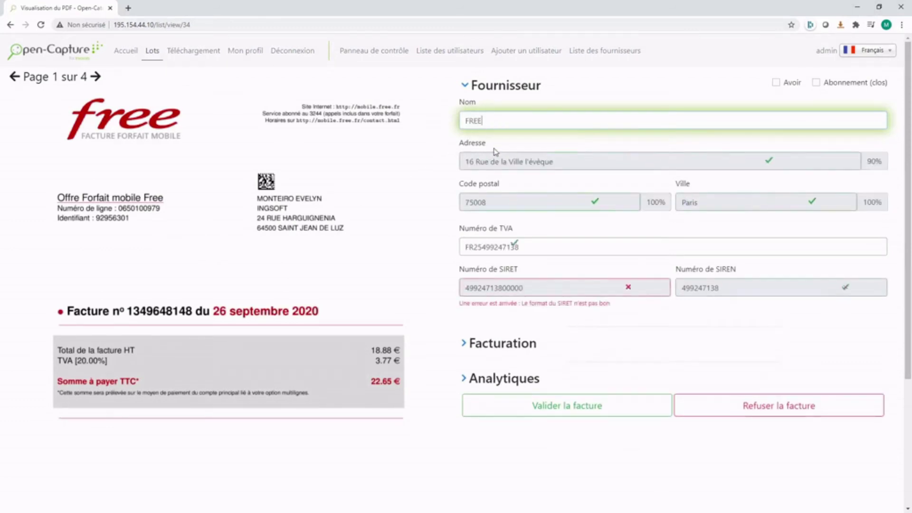
scroll(523, 199, "down", 3)
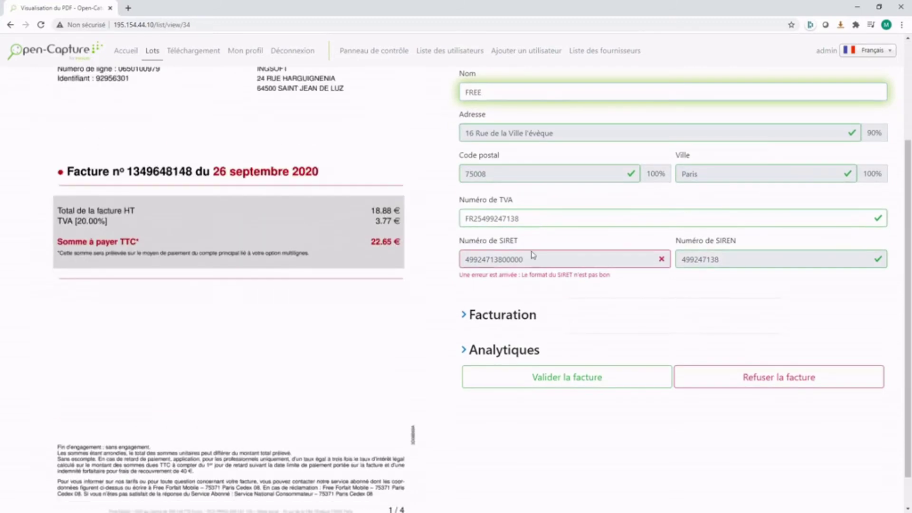
left_click(494, 321)
scroll(560, 292, "down", 3)
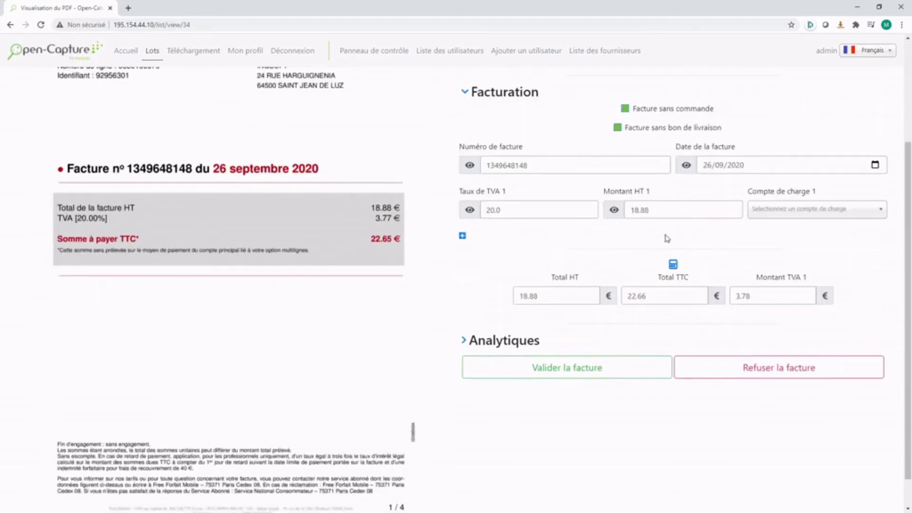
left_click(635, 372)
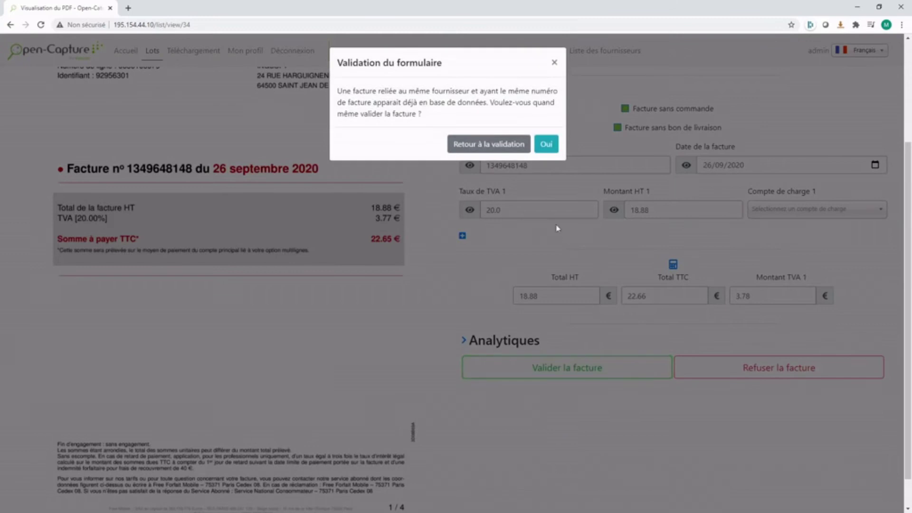
left_click(545, 149)
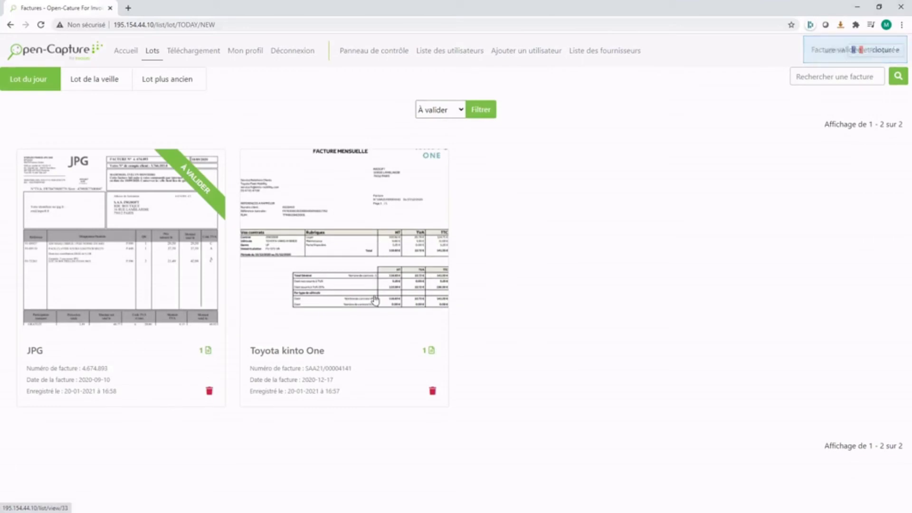
Step: Validate the Toyota kinto One invoice, accepting the duplicate warning
left_click(362, 208)
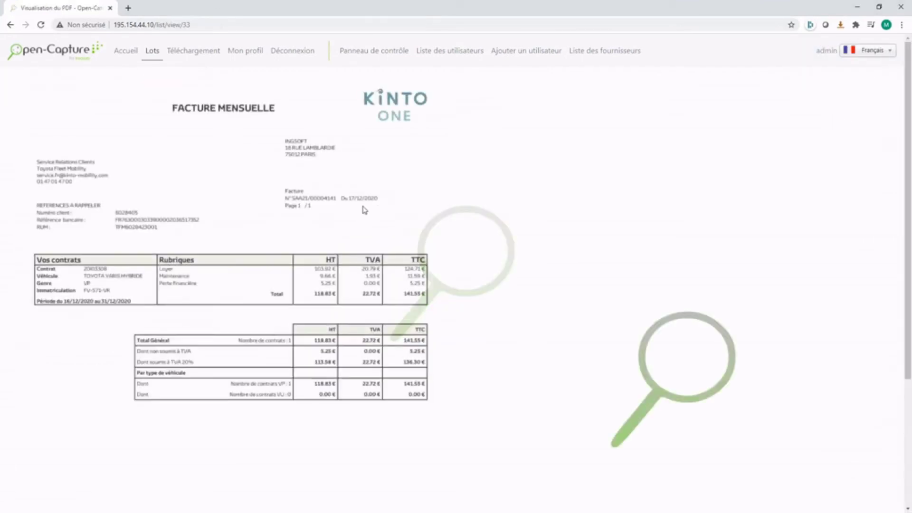
scroll(420, 342, "down", 2)
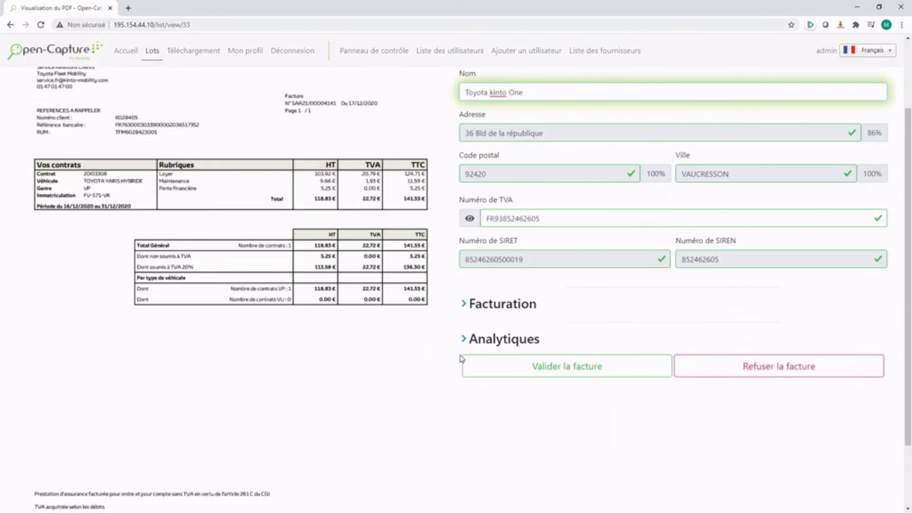
left_click(553, 369)
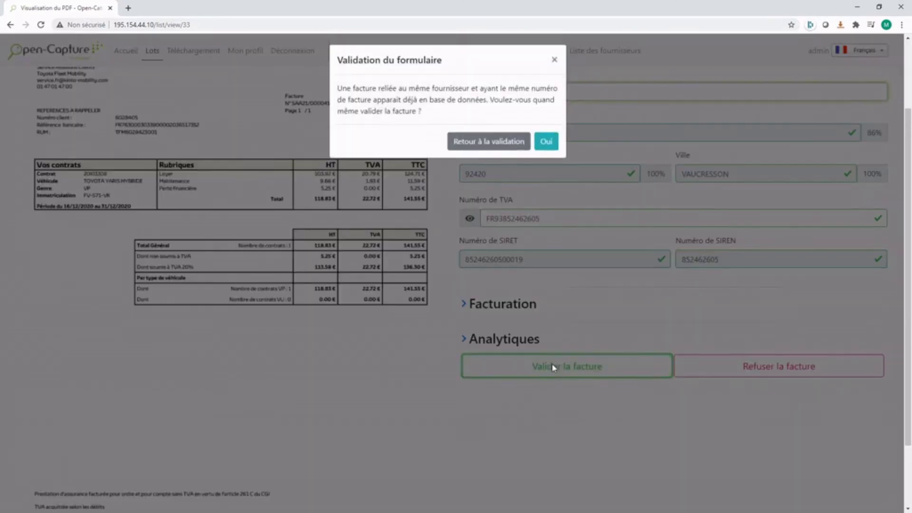
left_click(546, 144)
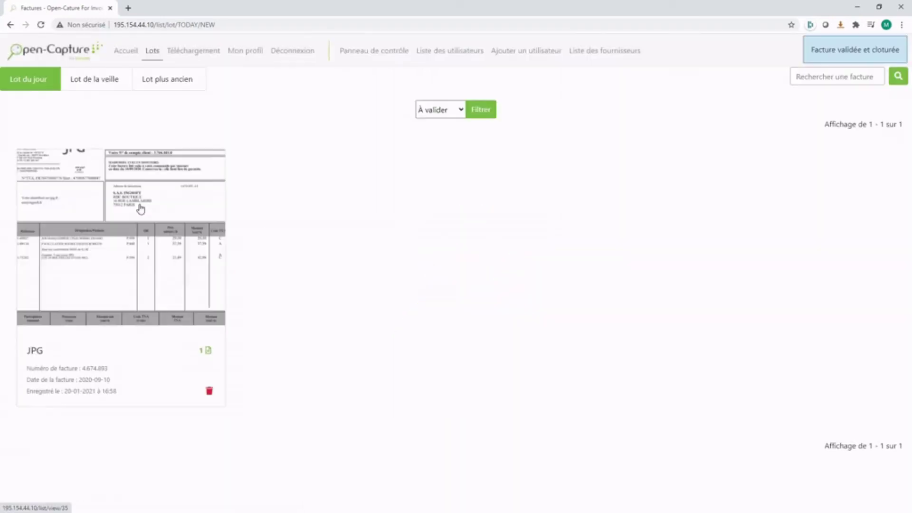
Step: Validate the JPG invoice past the duplicate warning, then log out of Open-Capture
left_click(163, 261)
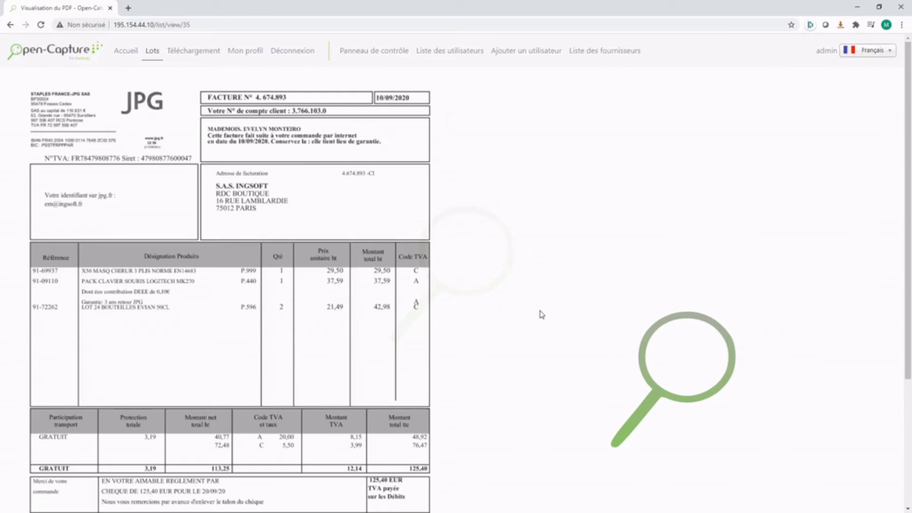
scroll(541, 315, "down", 2)
left_click(596, 368)
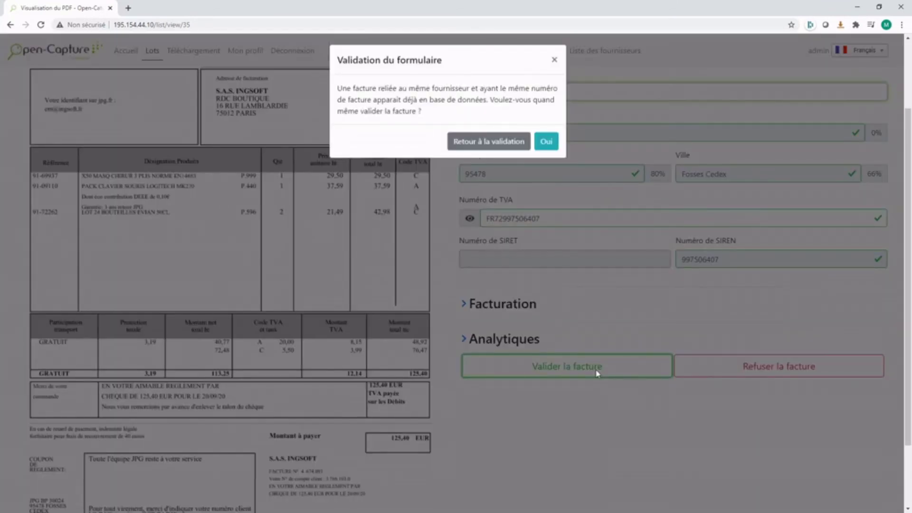
key("Return")
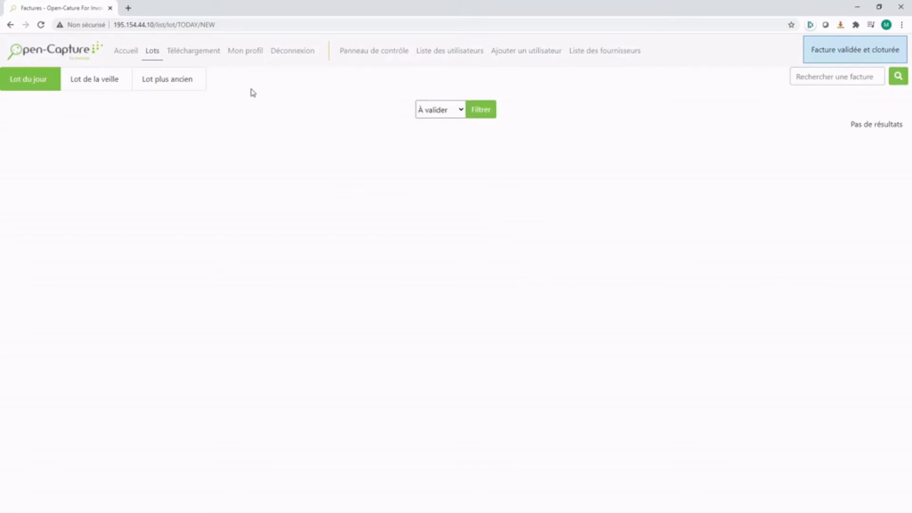
left_click(292, 51)
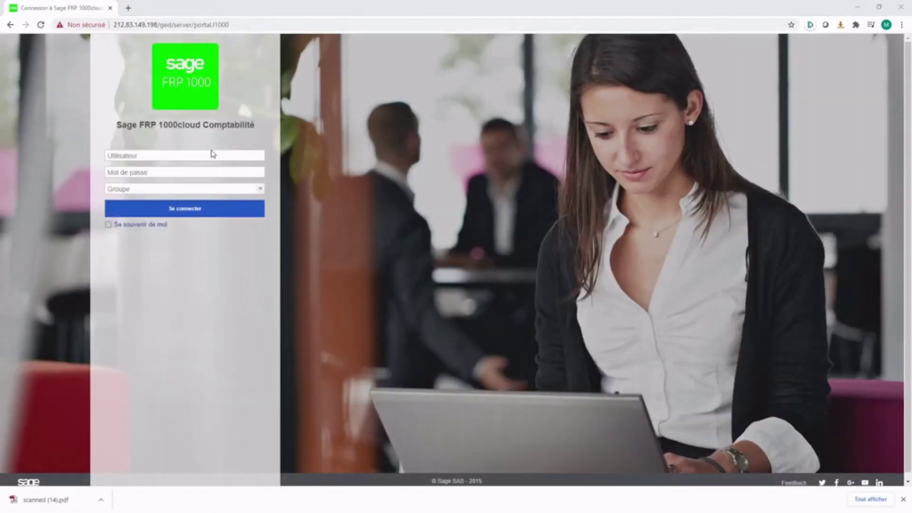
Step: Sign in to Sage FRP 1000 and open the SAS Gestion des données GED page
left_click(187, 154)
type("sa")
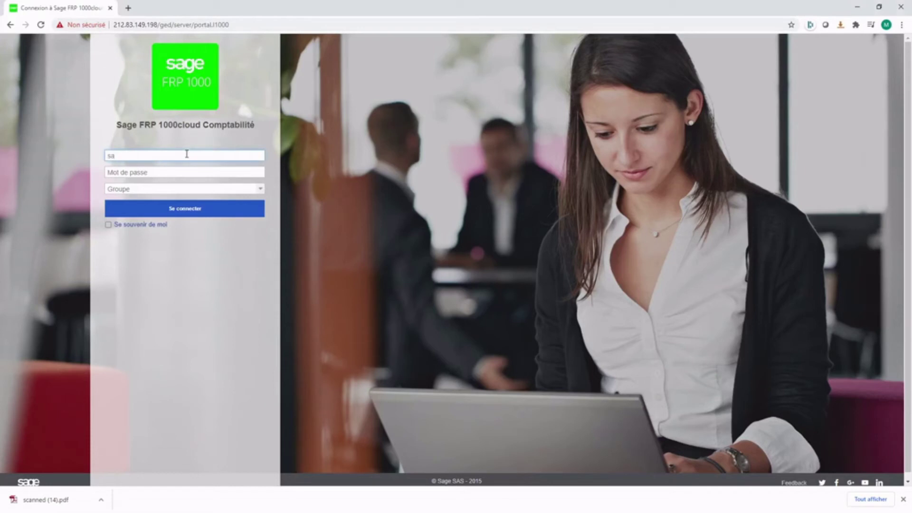
type("ge")
left_click(179, 210)
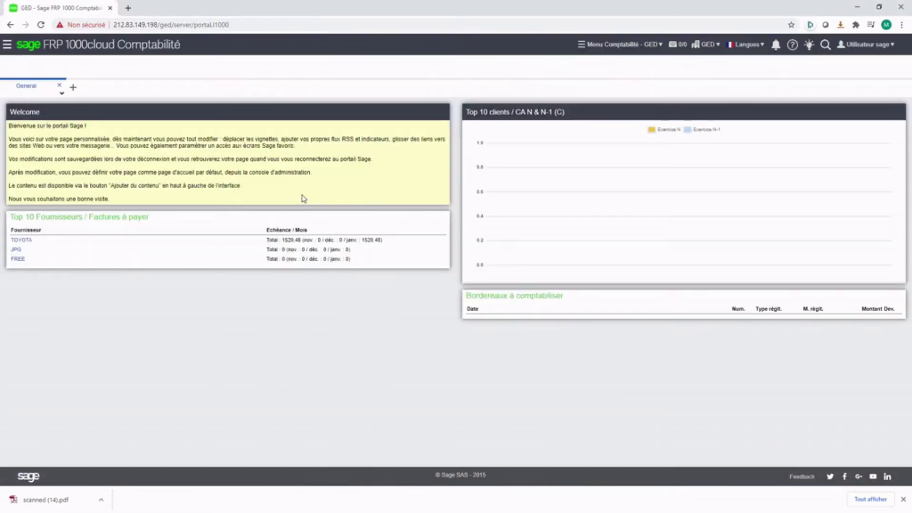
left_click(321, 66)
mouse_move(326, 86)
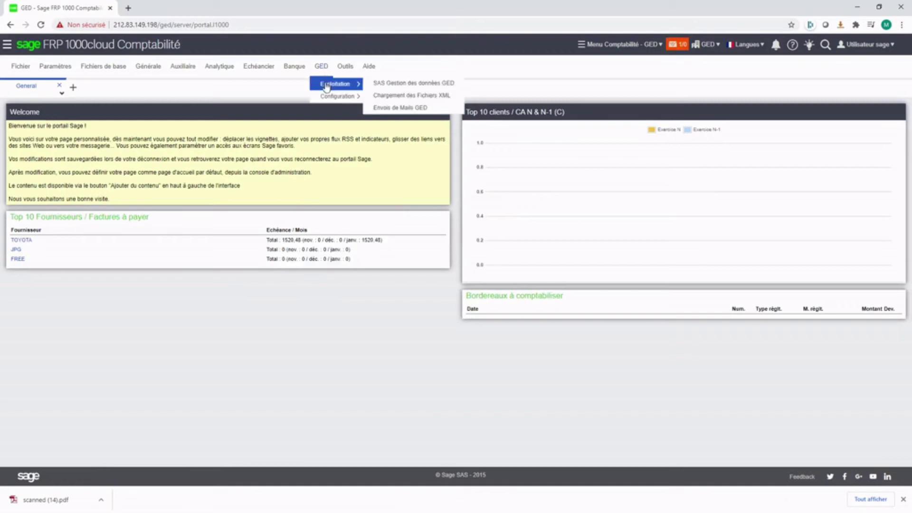
left_click(379, 84)
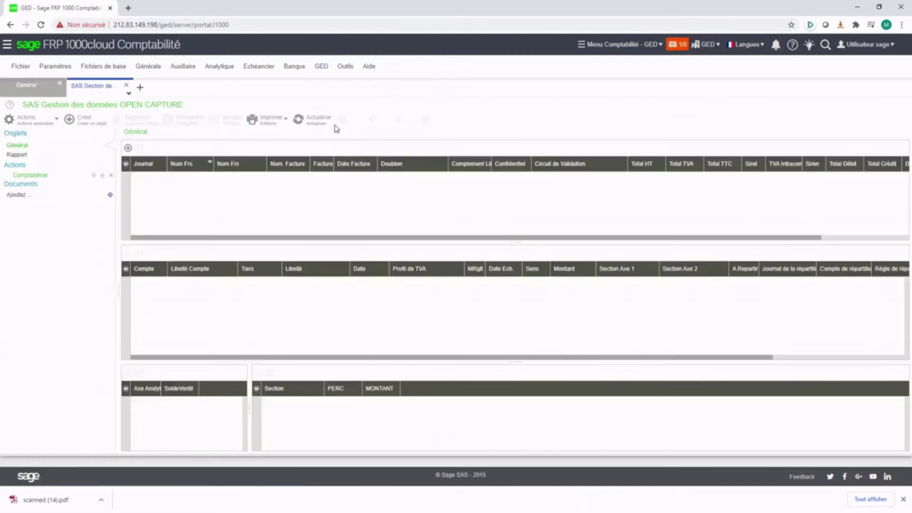
Step: Run Chargement des Fichiers XML to import the Open-Capture invoice XML files
left_click(322, 67)
mouse_move(332, 85)
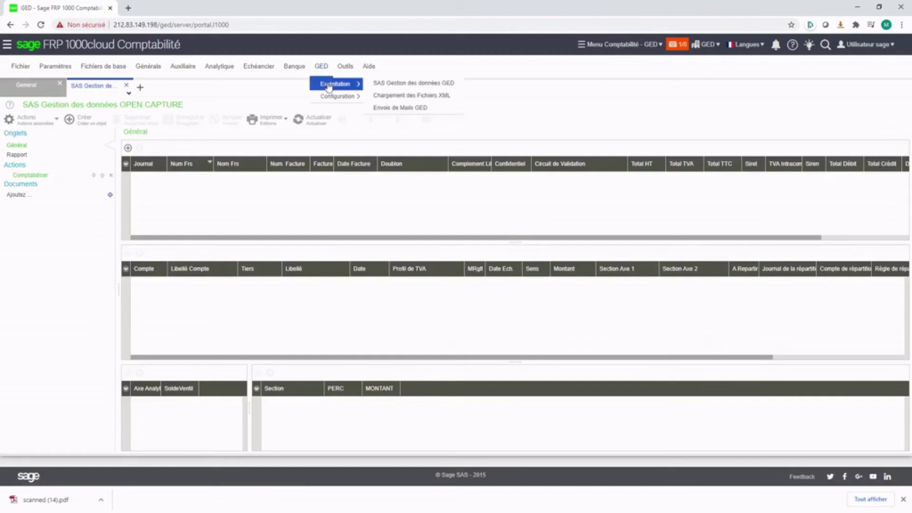
left_click(396, 95)
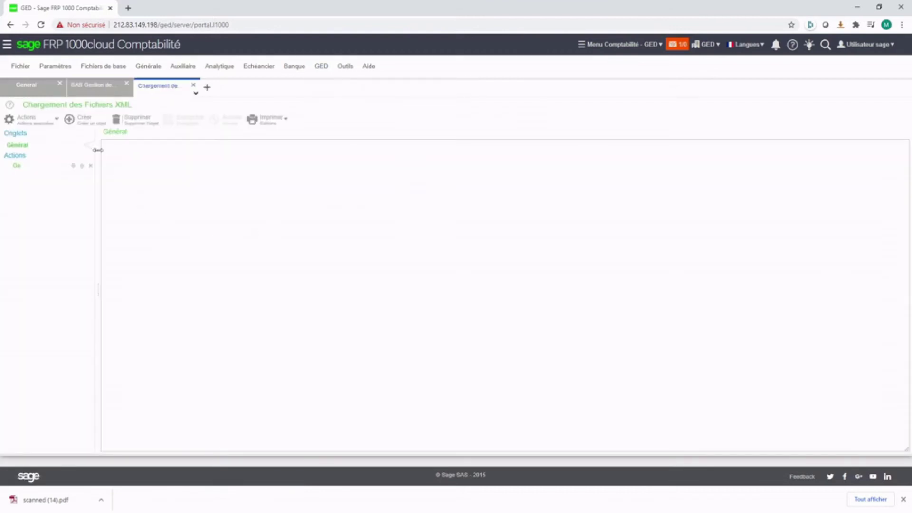
left_click(42, 119)
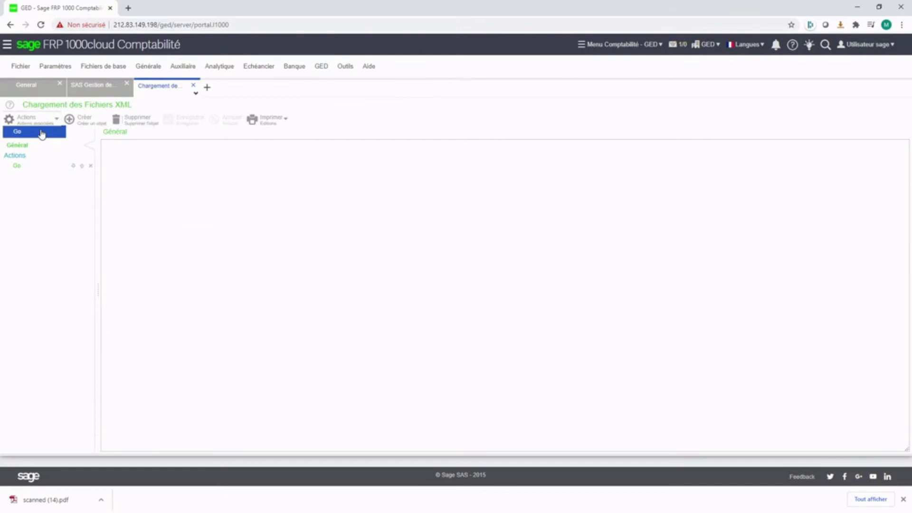
left_click(42, 133)
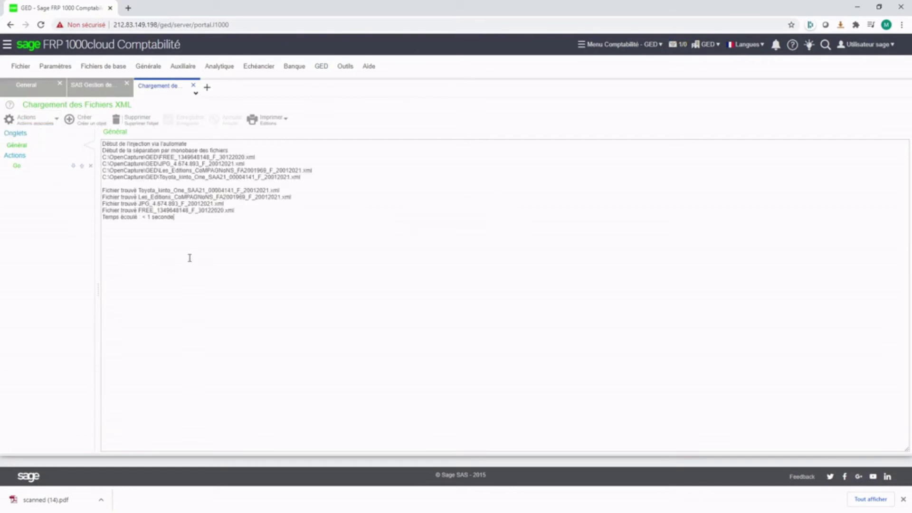
left_click(194, 87)
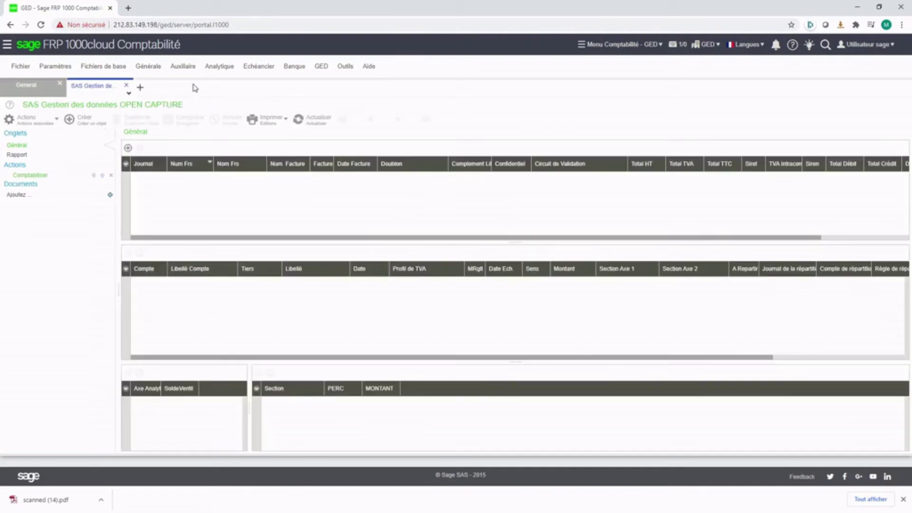
Step: Refresh the grid, select the JPG invoice, and open its PDF, scanned (16).pdf
left_click(307, 122)
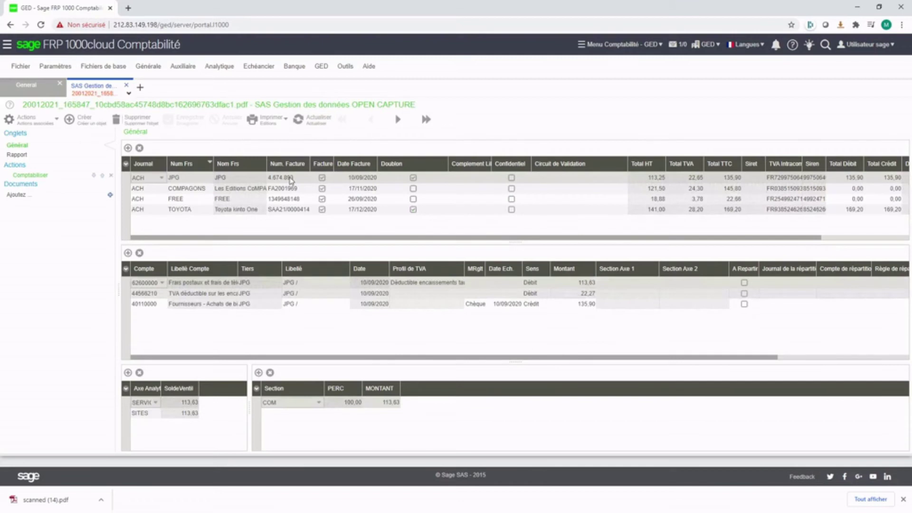
left_click(291, 179)
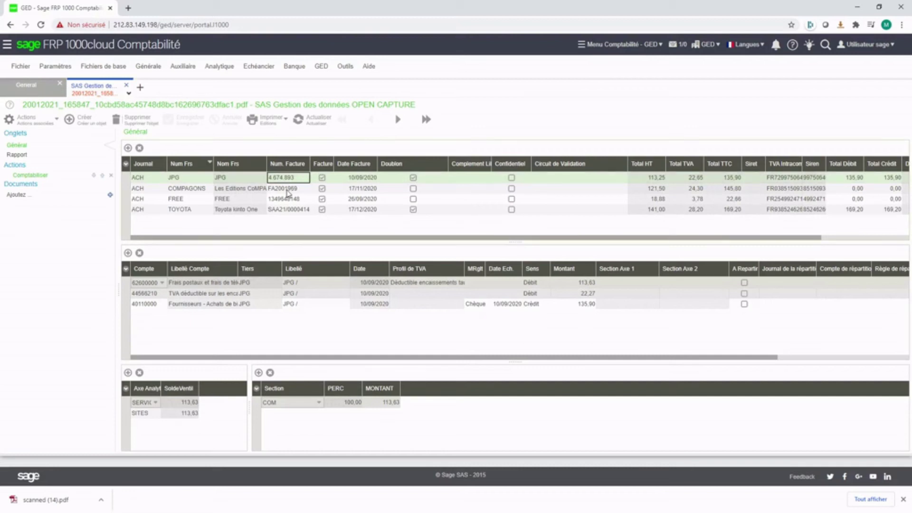
right_click(216, 181)
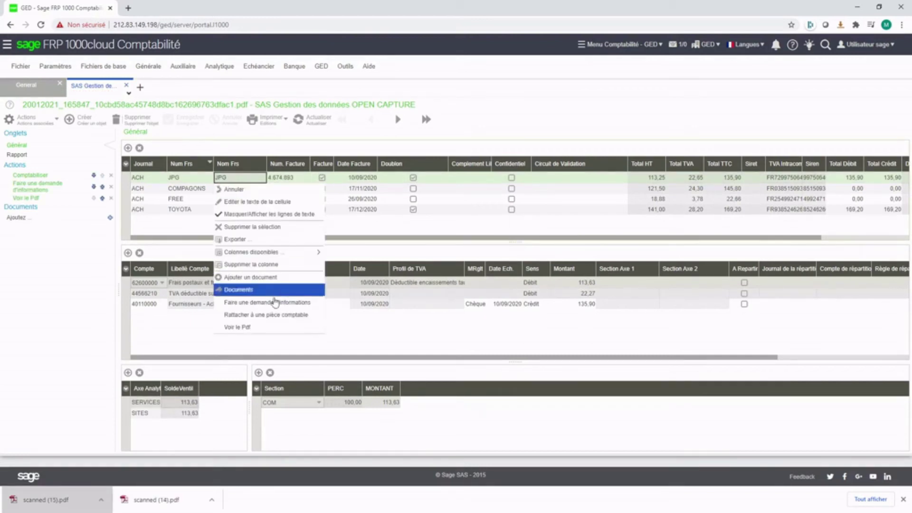
left_click(251, 328)
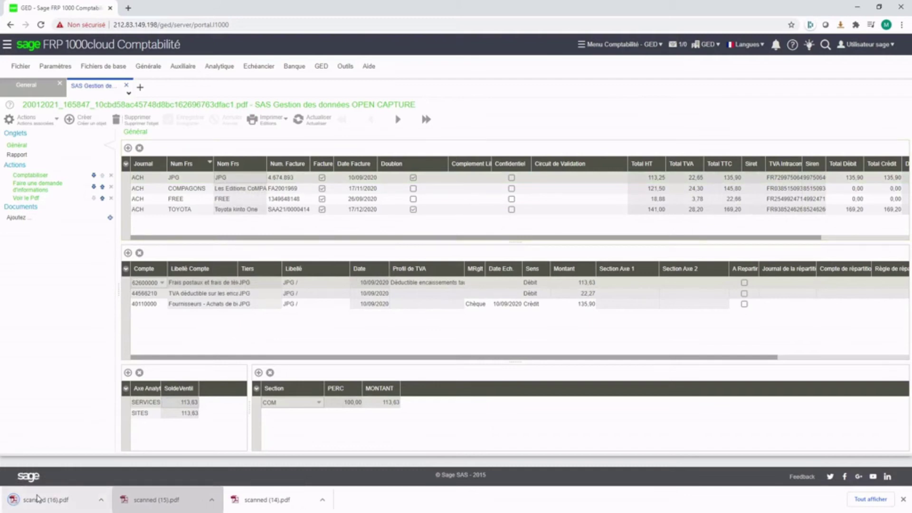
left_click(38, 499)
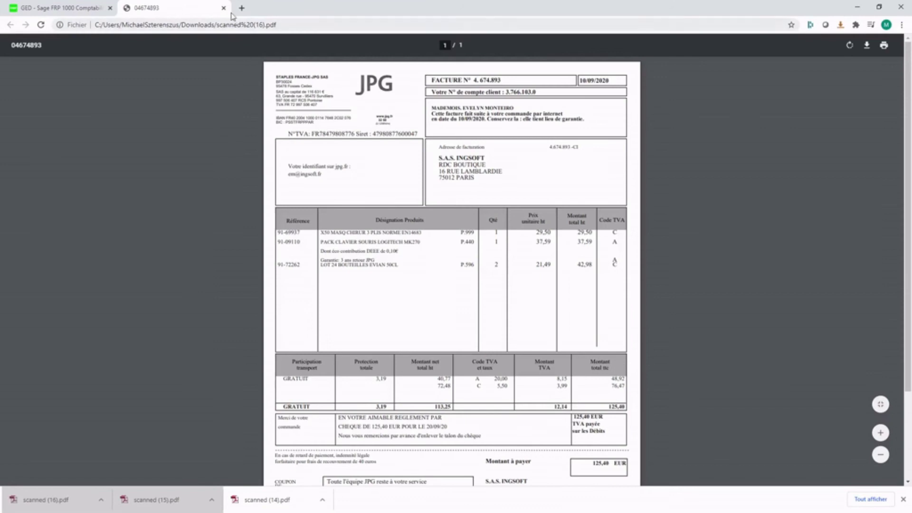
left_click(224, 8)
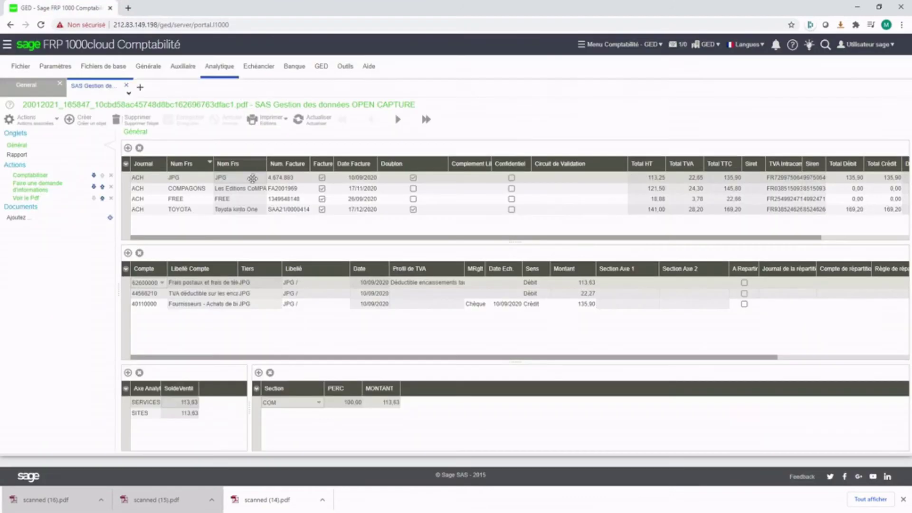
Step: Ask Mr le Validateur 'Qui a passé la commande?' about the JPG invoice via an information request
right_click(245, 180)
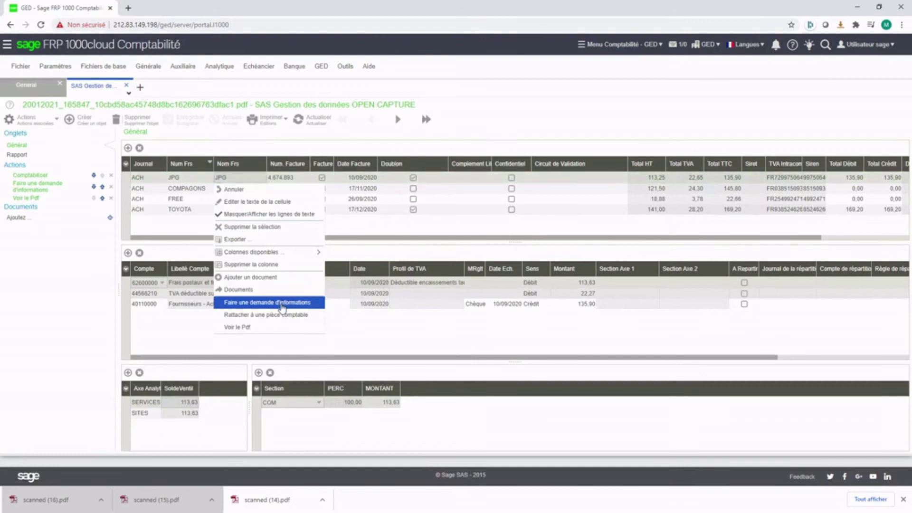
left_click(277, 302)
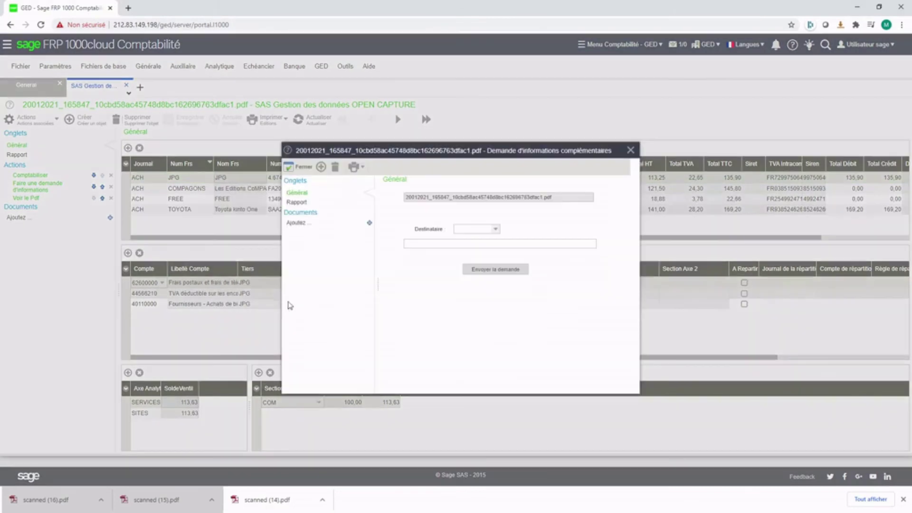
left_click(495, 229)
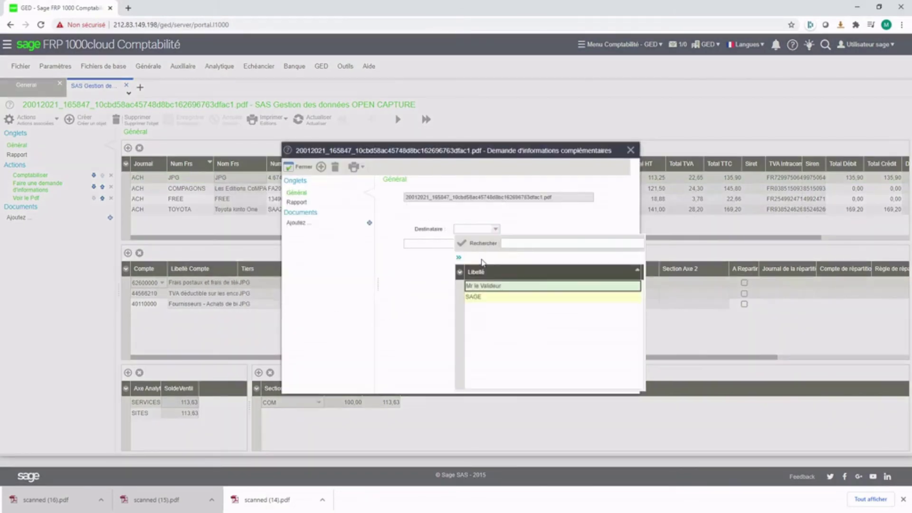
left_click(480, 286)
left_click(443, 244)
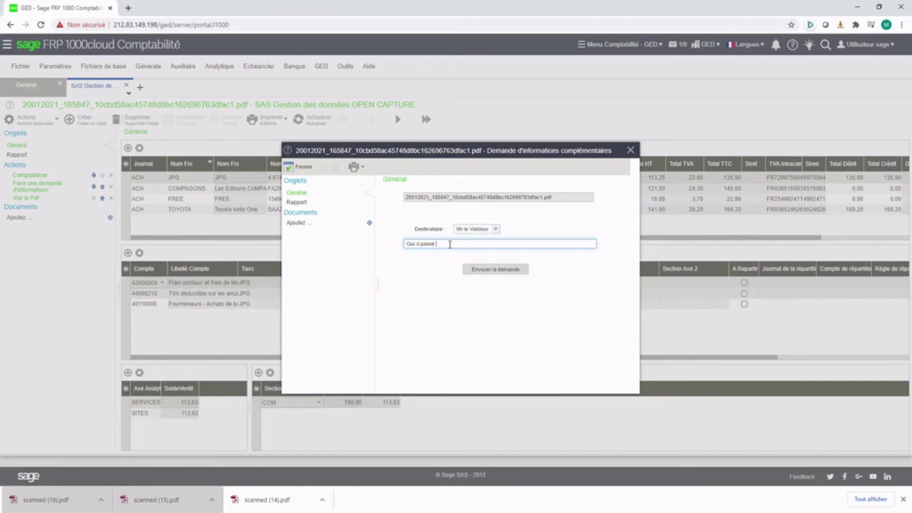
type("Qui a passé la commande?")
key("Tab")
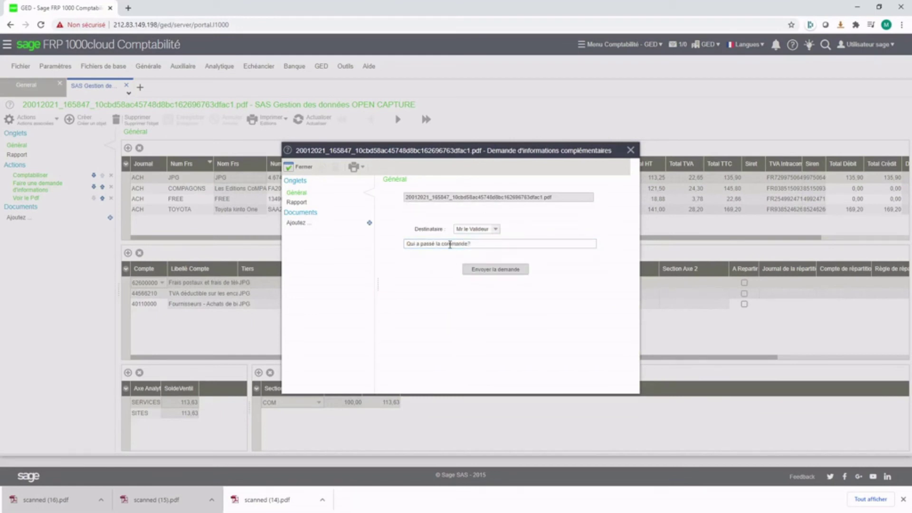
left_click(506, 271)
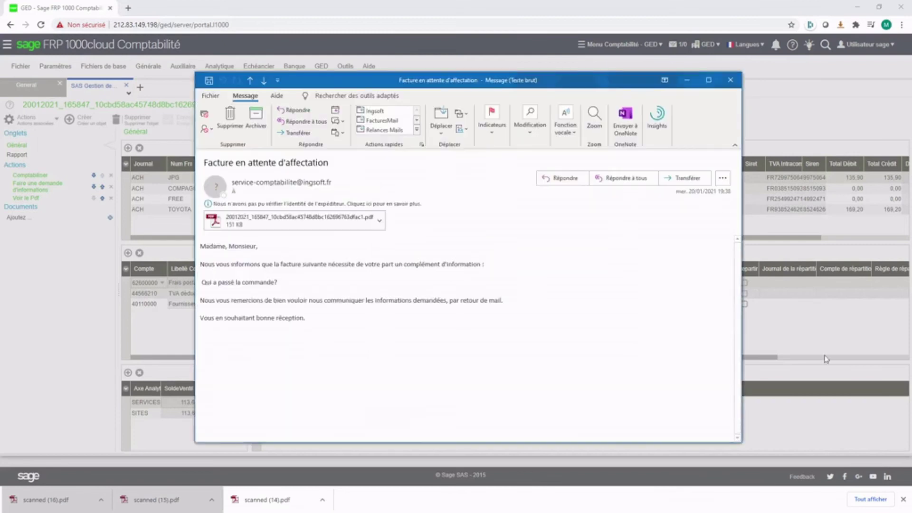
Step: Preview the JPG invoice PDF attached to the Outlook request message, then close the message
left_click_drag(280, 282, 202, 283)
left_click(264, 225)
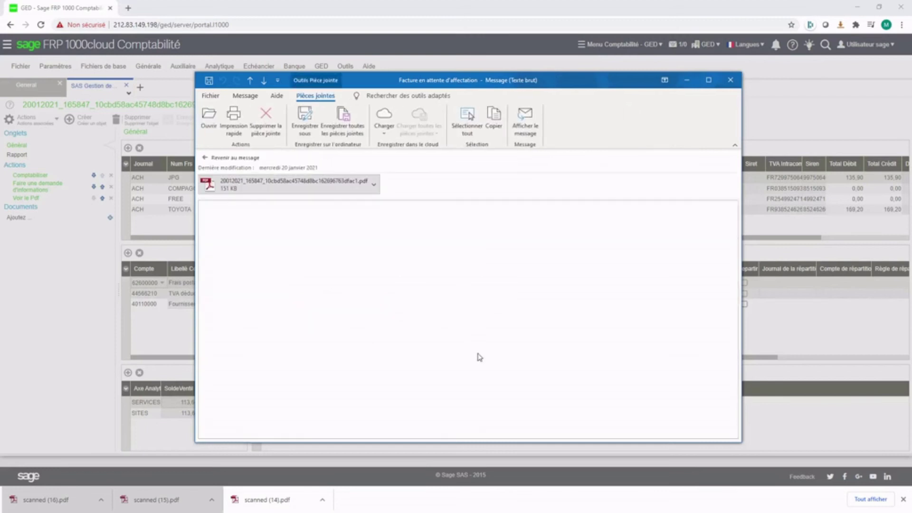
scroll(480, 356, "down", 10)
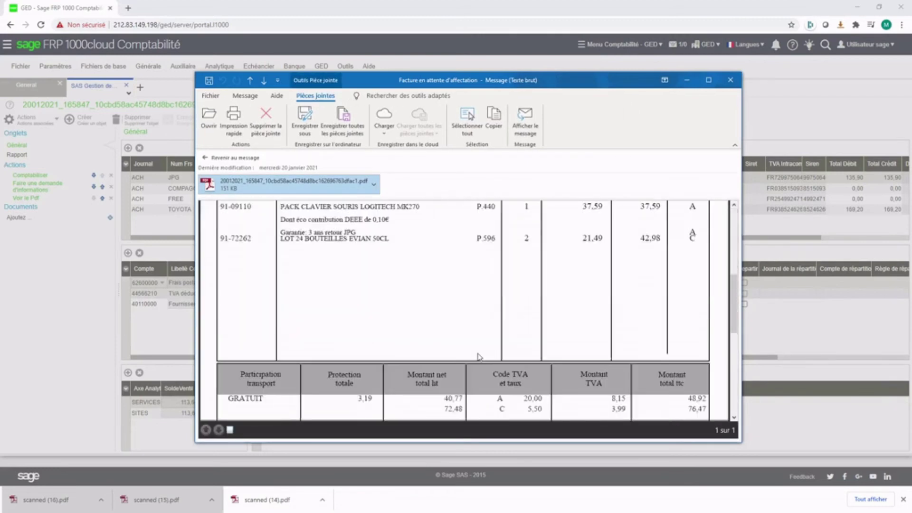
scroll(480, 357, "up", 10)
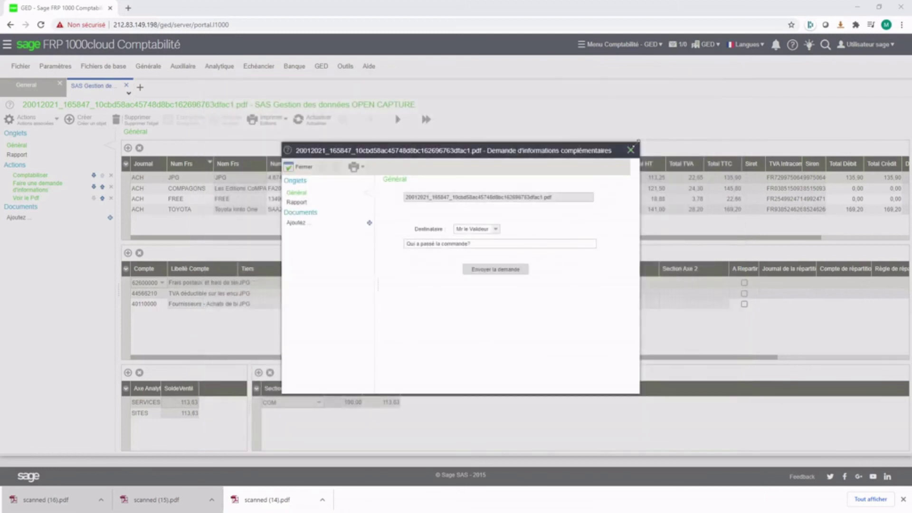
left_click(630, 150)
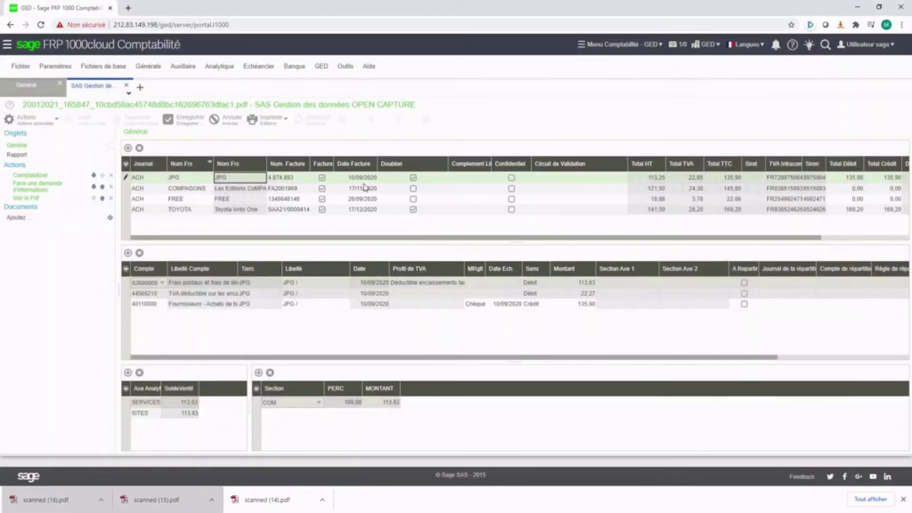
Step: Attach the JPG scan to posted entry AC2020/09-000010, refresh the list, and open the TOYOTA invoice
right_click(365, 186)
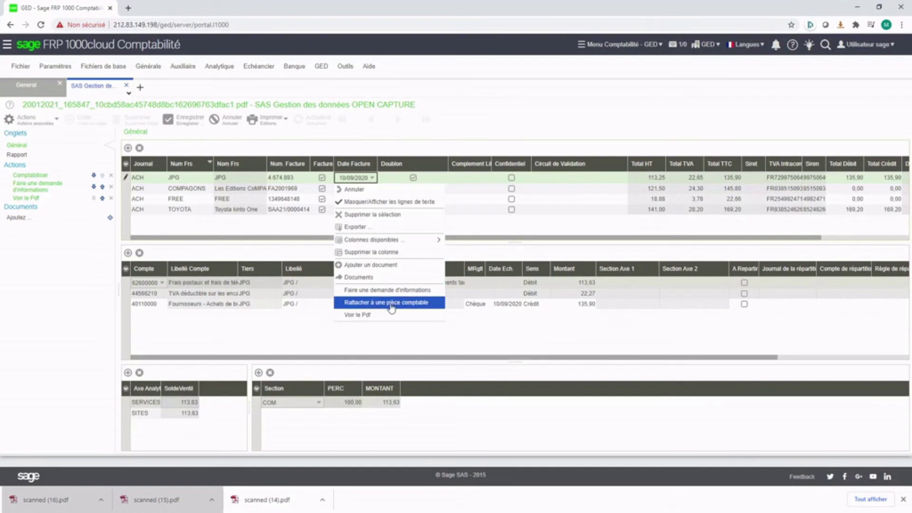
left_click(386, 302)
left_click(590, 213)
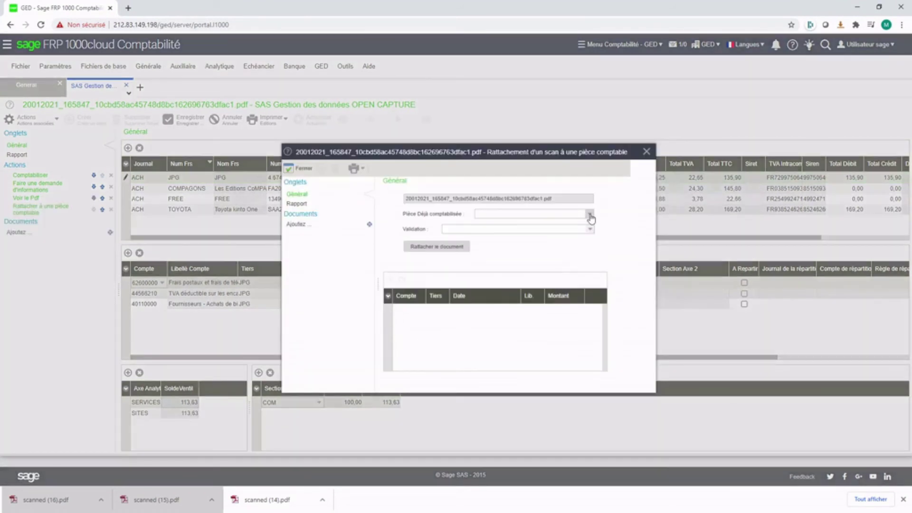
left_click(550, 272)
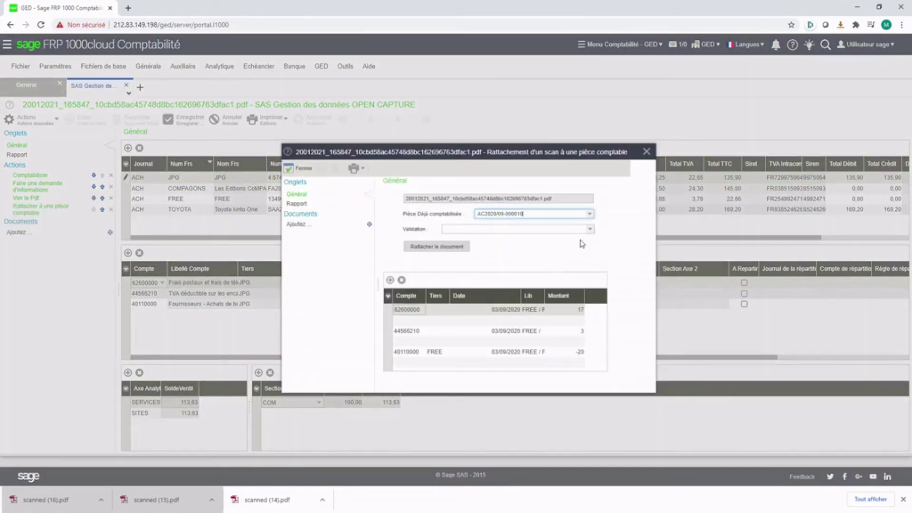
left_click(463, 251)
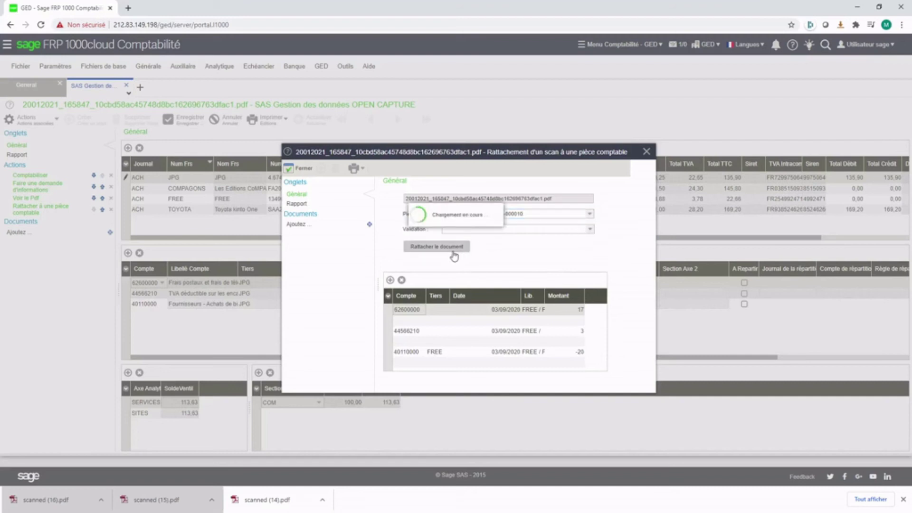
left_click(299, 170)
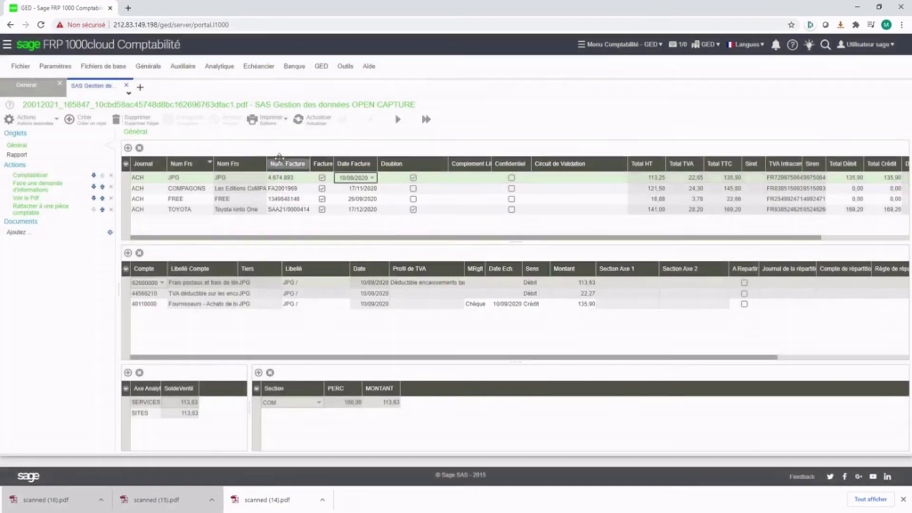
left_click(316, 121)
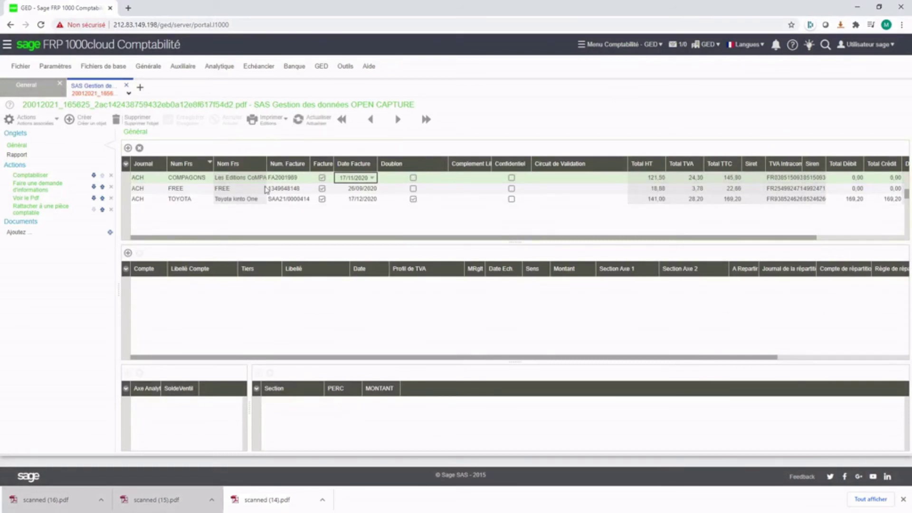
left_click(252, 199)
Step: Change the TOYOTA invoice's PARIS SITES section to BAYONNE and save
left_click(185, 412)
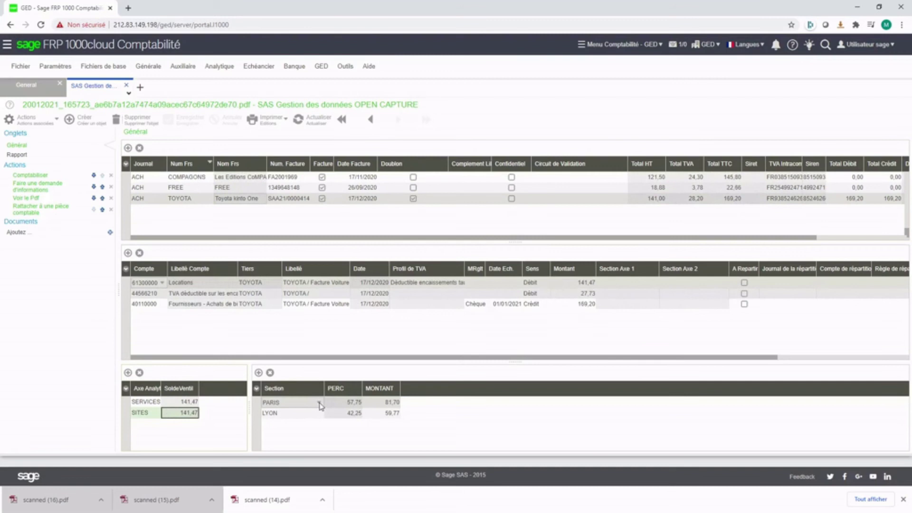
left_click(320, 405)
left_click(302, 422)
left_click(301, 413)
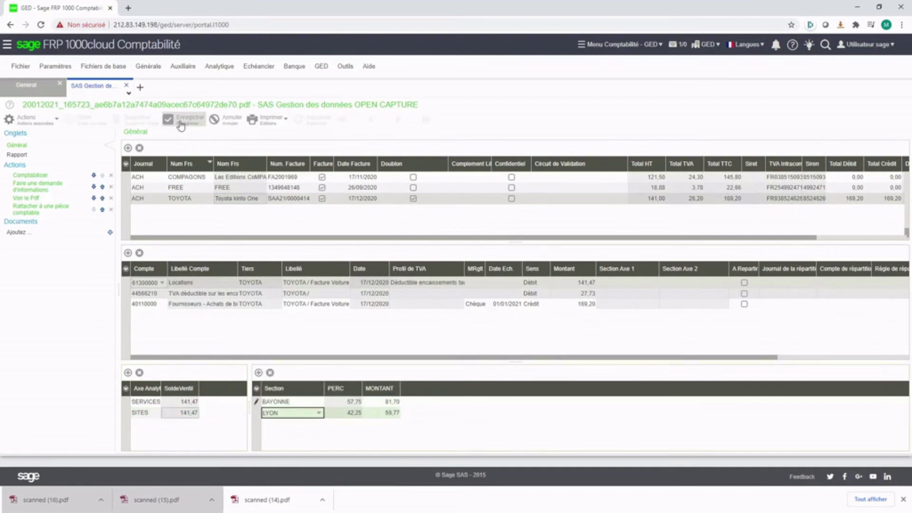
left_click(181, 124)
Step: Download and review the TOYOTA invoice's scanned PDF, then return to Sage
left_click(175, 199)
right_click(175, 199)
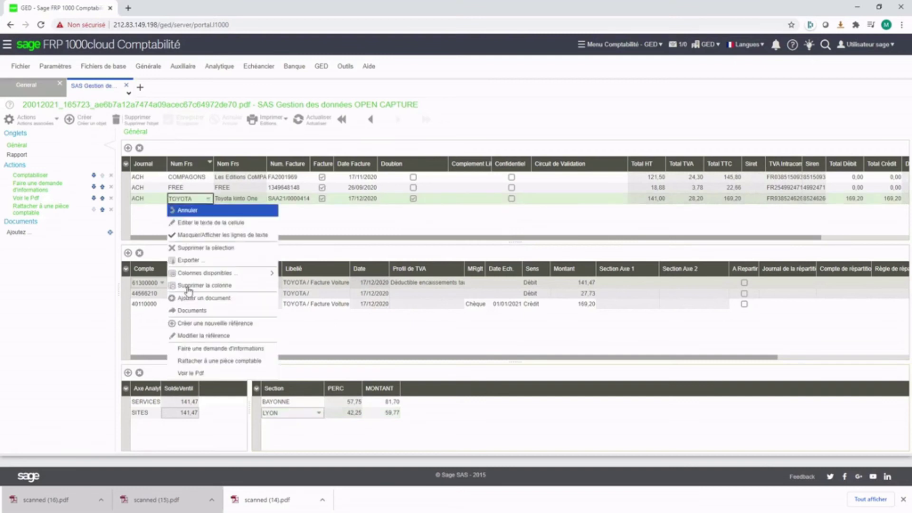
left_click(190, 372)
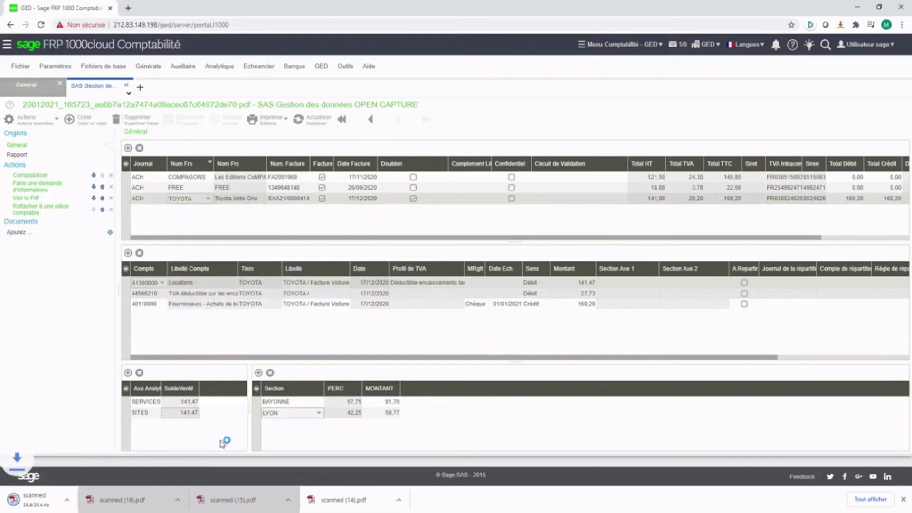
left_click(68, 502)
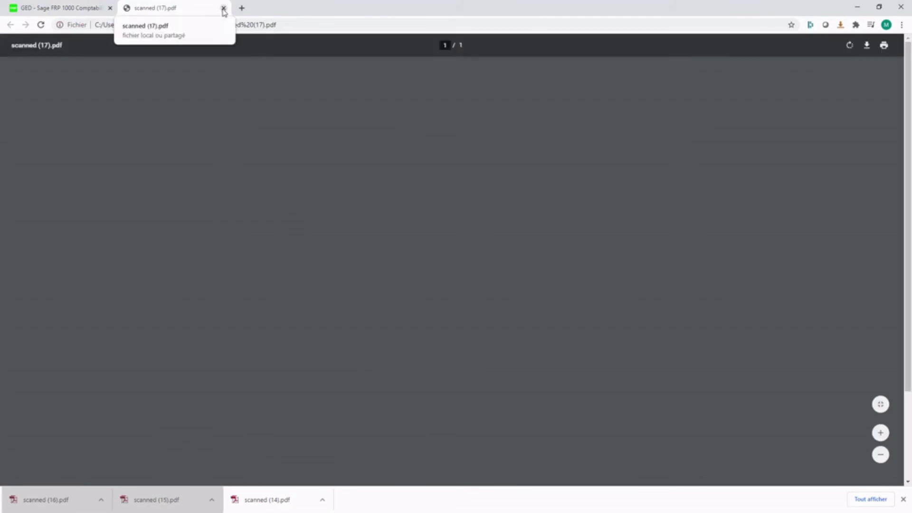
left_click(223, 9)
left_click(29, 119)
Step: Post the TOYOTA invoice as entry AC2020/12-000004, then open the FREE invoice
left_click(48, 155)
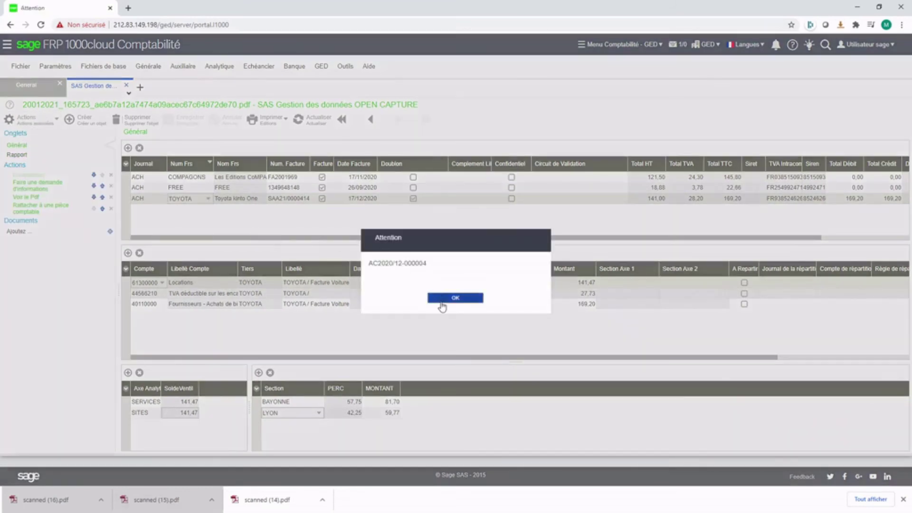
left_click(454, 298)
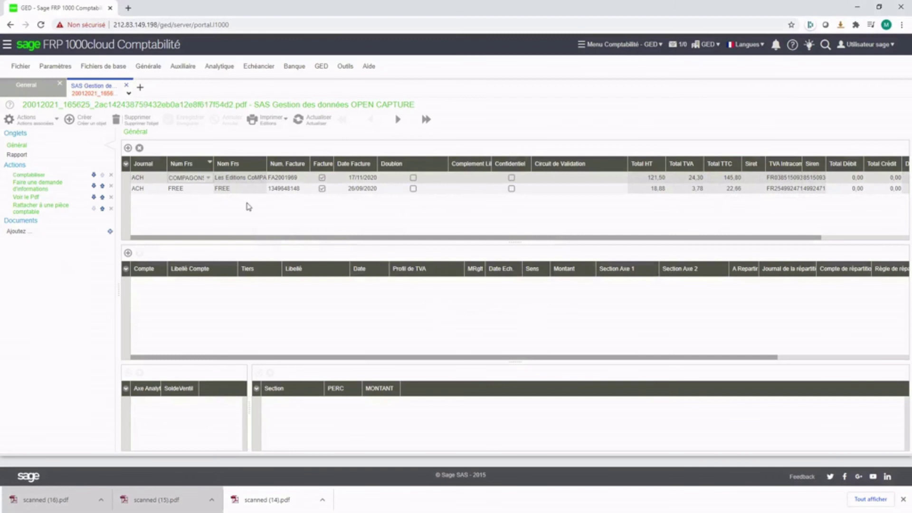
left_click(239, 188)
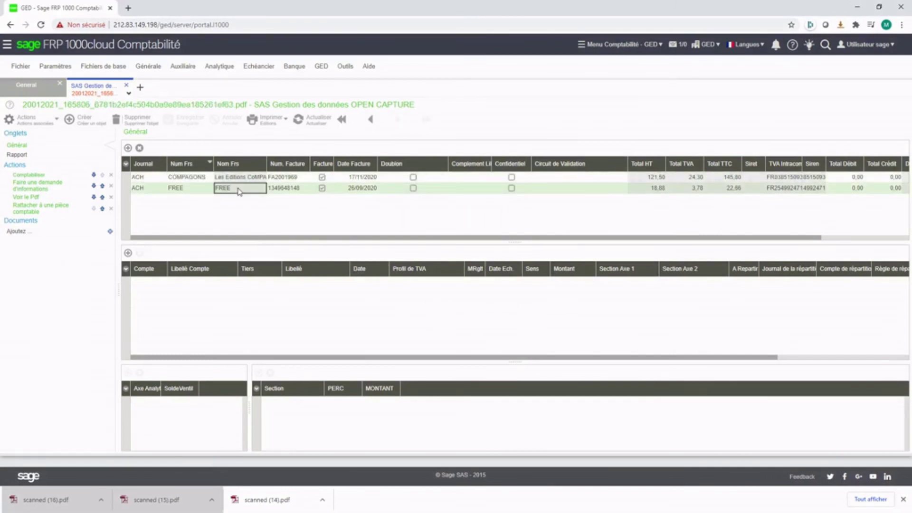
Step: Add the FREE invoice's expense line on account 62600000 with a 121,50 debit
left_click(127, 252)
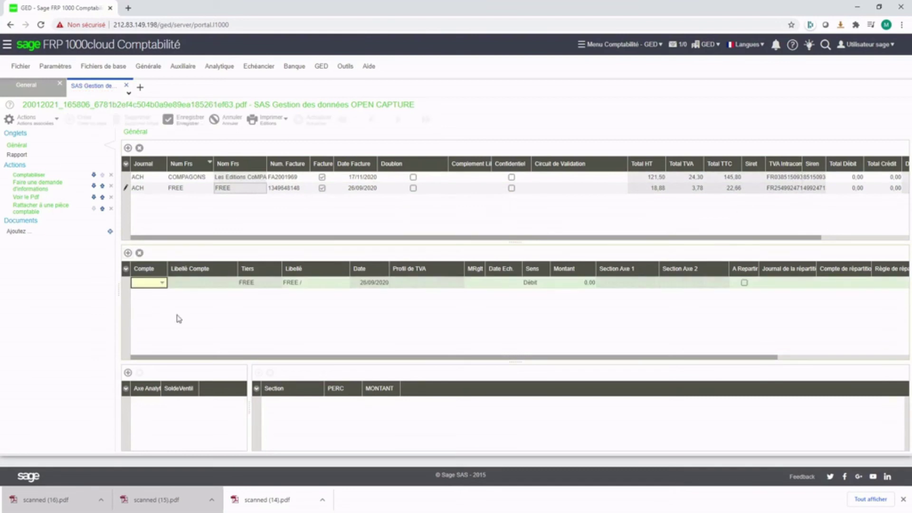
key("Tab")
key("Tab")
key("Tab")
key("Tab")
key("Tab")
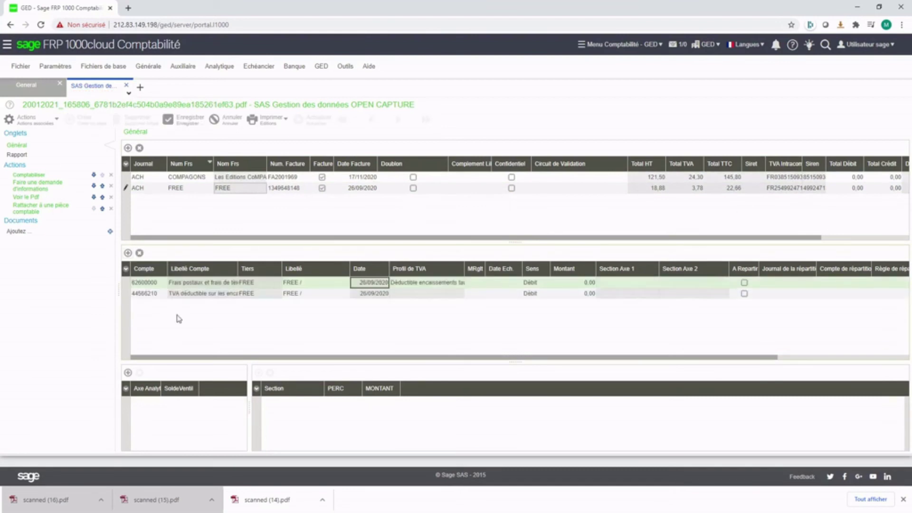
key("Tab")
key("Tab")
key("Tab")
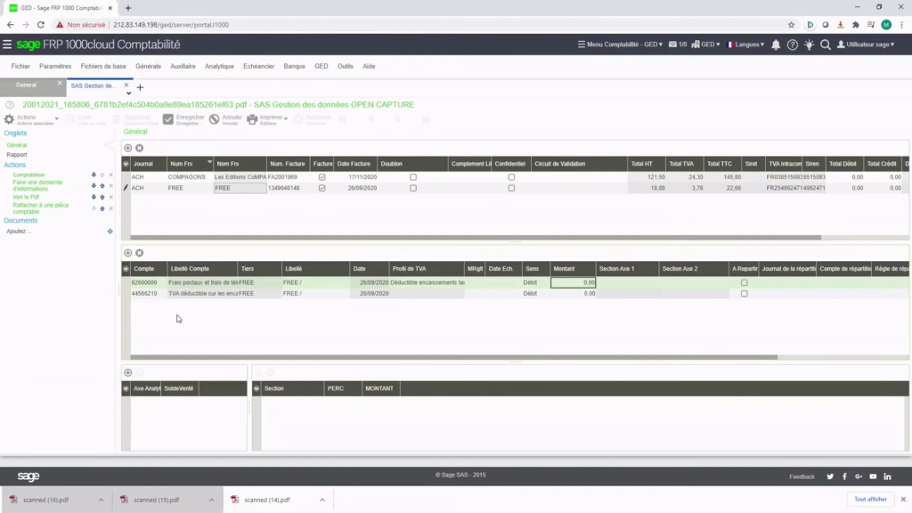
type("121.5")
key("Return")
key("Return")
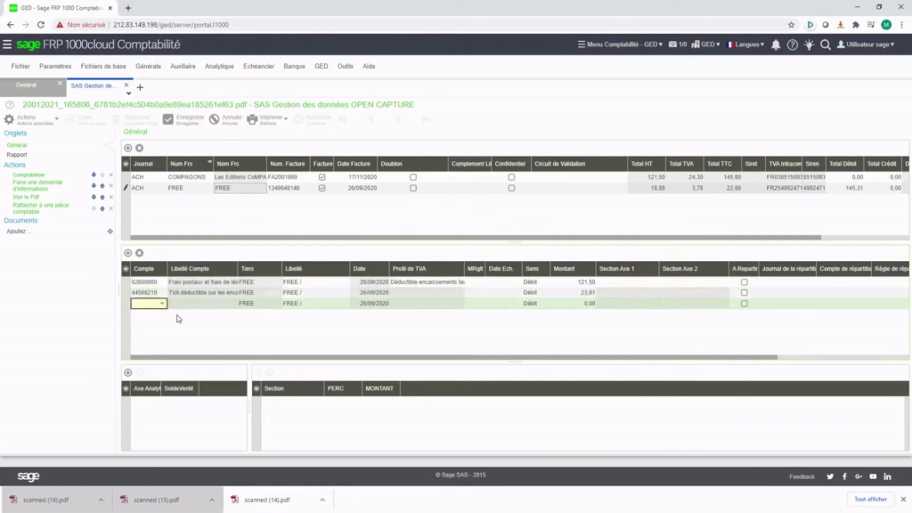
Step: Add the supplier line on account 40110000 with a 145,31 credit
type("401")
key("Tab")
key("Tab")
key("Tab")
key("Tab")
key("Tab")
key("Tab")
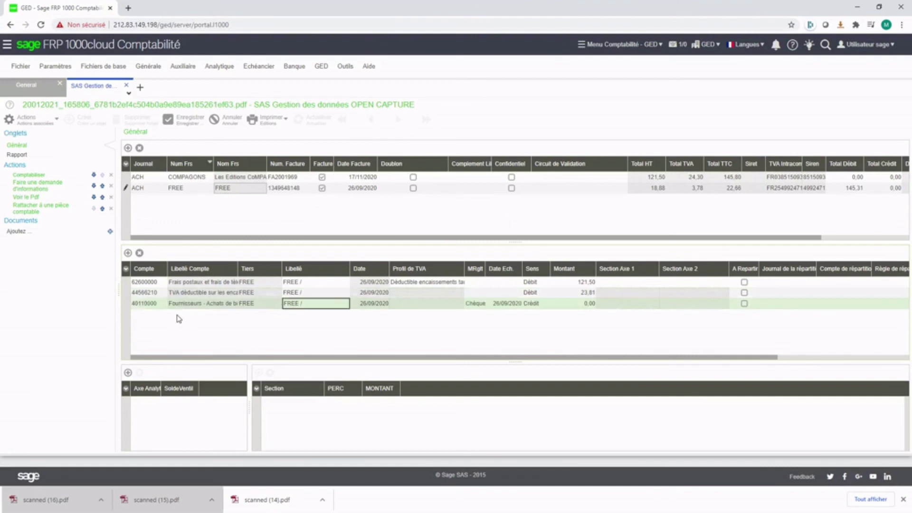
key("Tab")
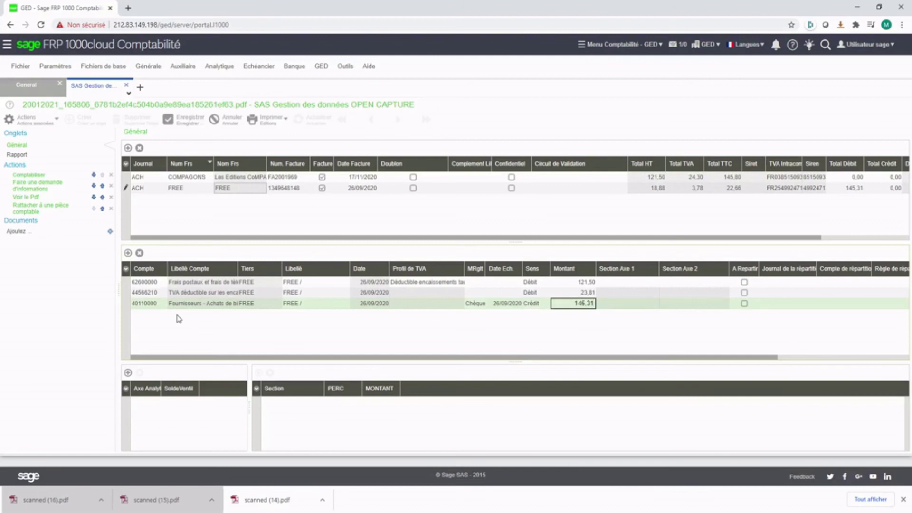
key("Return")
left_click(648, 307)
left_click(640, 283)
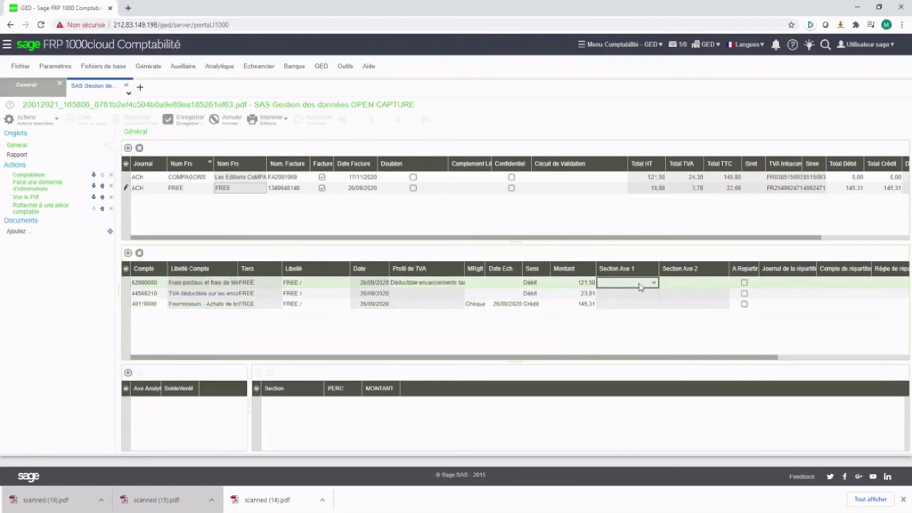
Step: Set the expense line's Section Axe 1 to COM and Section Axe 2 to BAYONNE, then save
left_click(640, 285)
key("Down")
key("Return")
key("Tab")
key("Down")
key("Down")
key("Return")
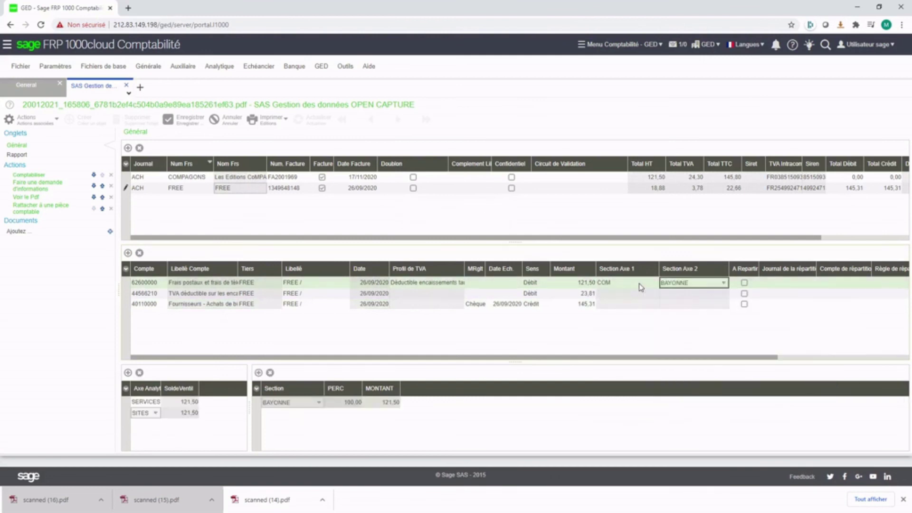
key("Tab")
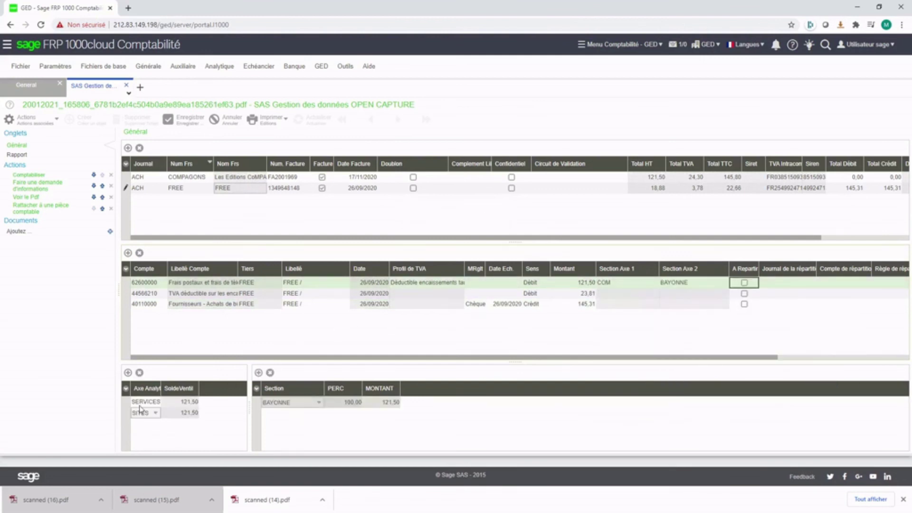
left_click(183, 127)
Step: Download and open the FREE invoice's scanned PDF
left_click(56, 123)
left_click(53, 133)
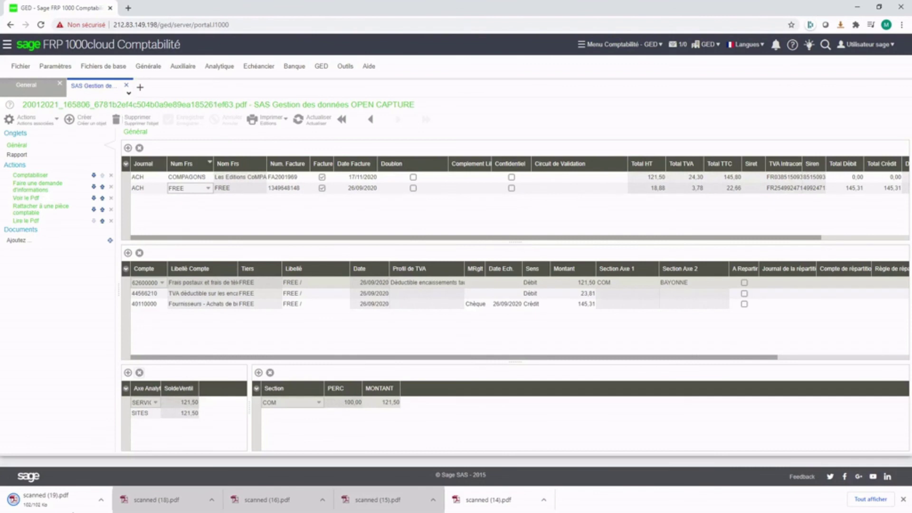
left_click(58, 500)
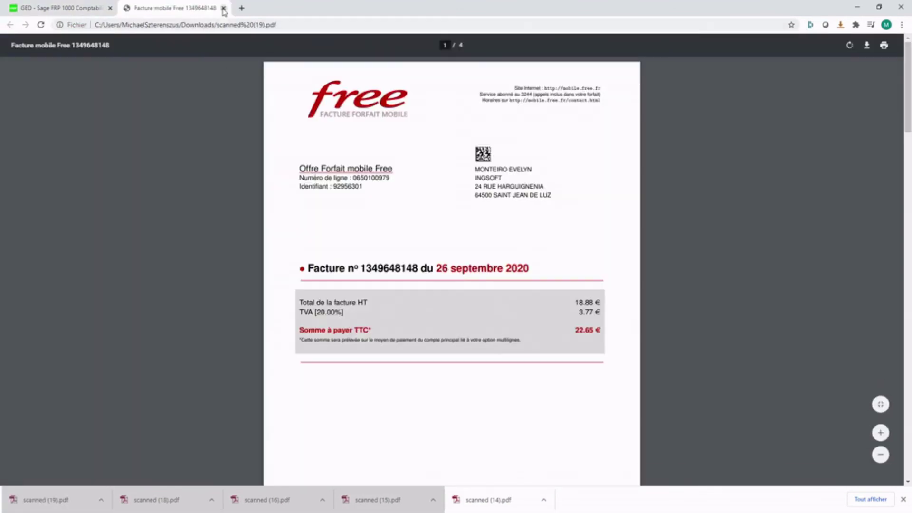
Step: Close the FREE invoice PDF and post the invoice, acknowledging the confirmation
left_click(223, 9)
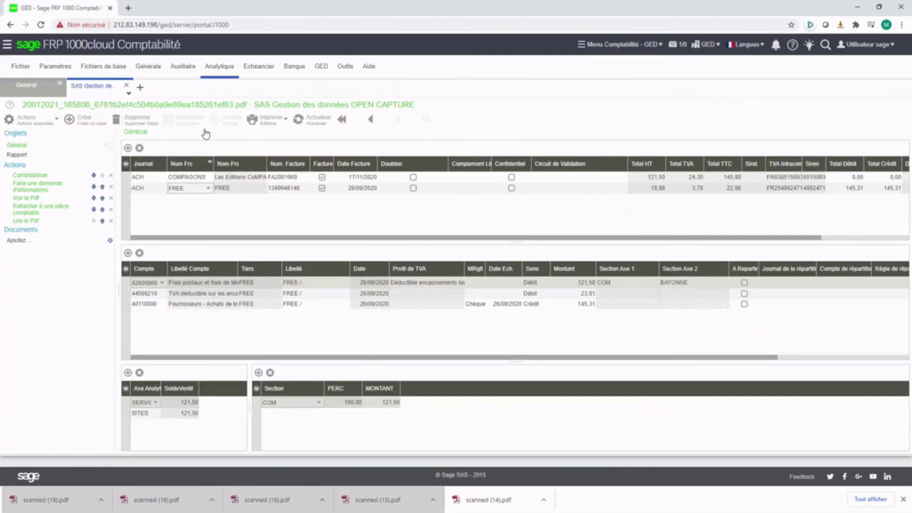
left_click(55, 120)
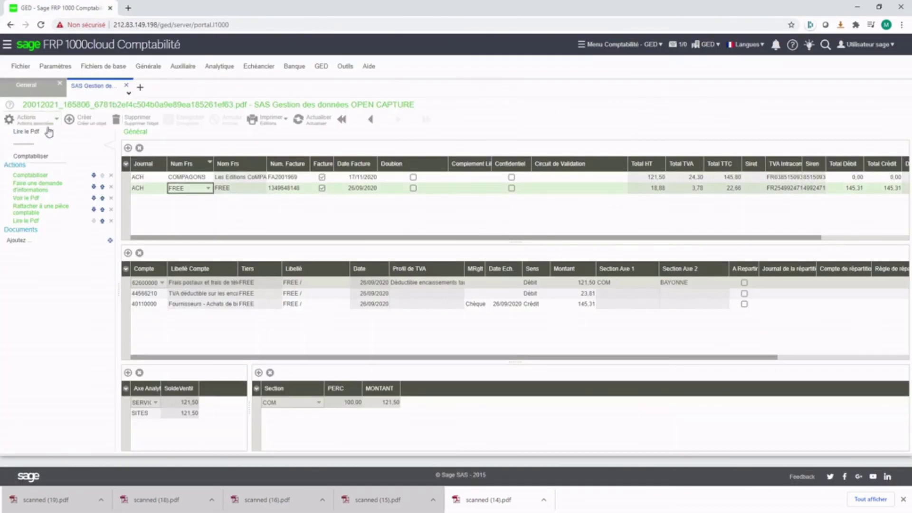
left_click(42, 153)
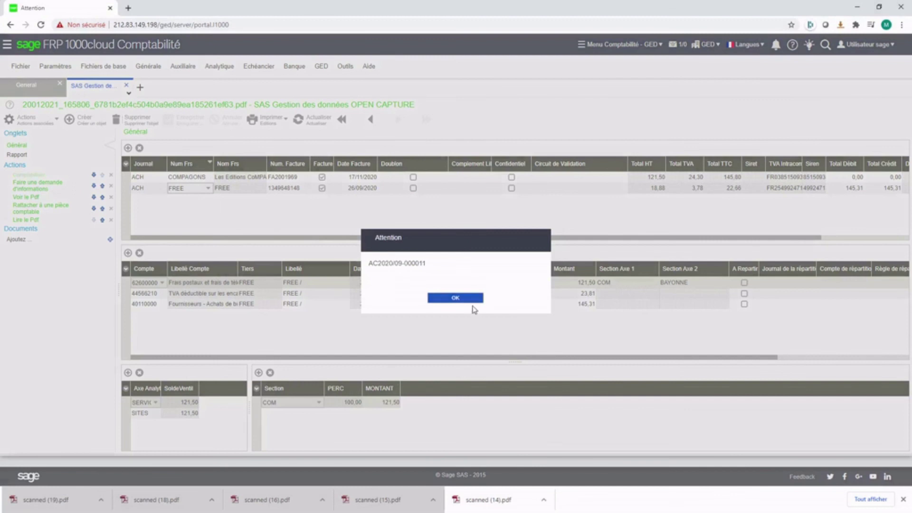
left_click(472, 304)
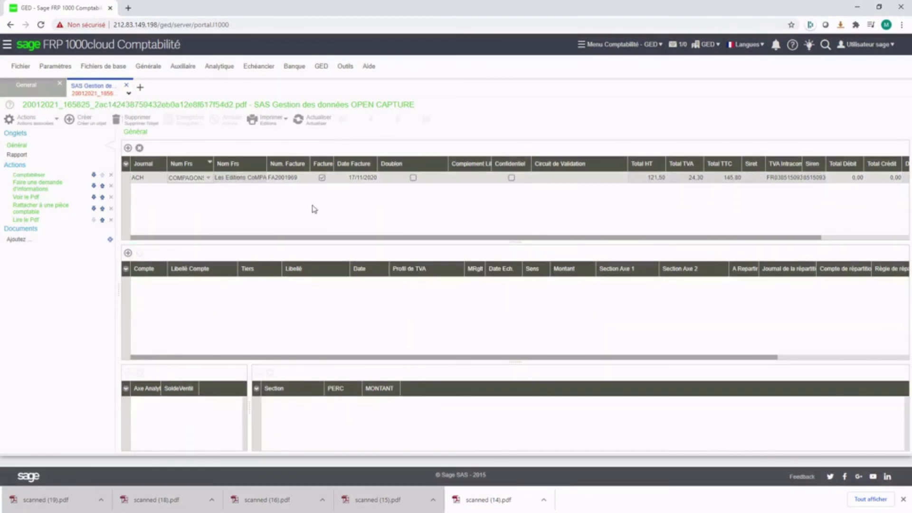
left_click(176, 69)
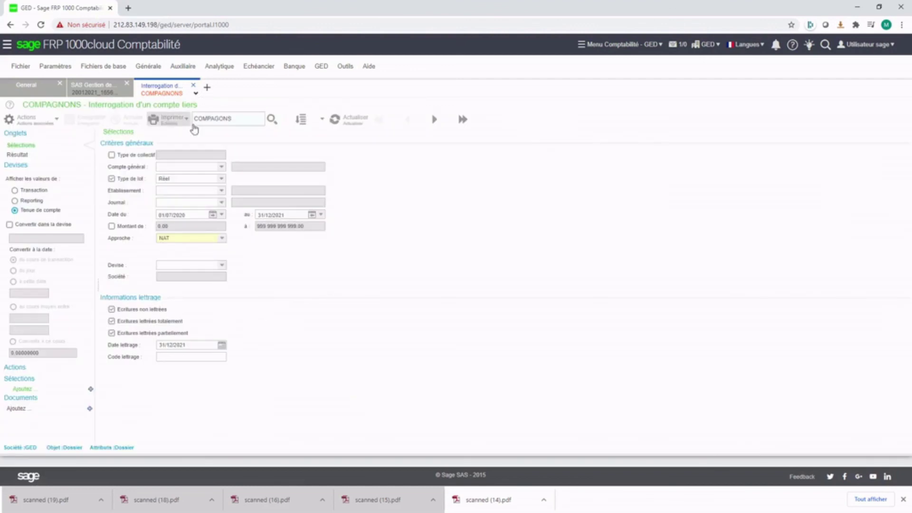
double_click(247, 120)
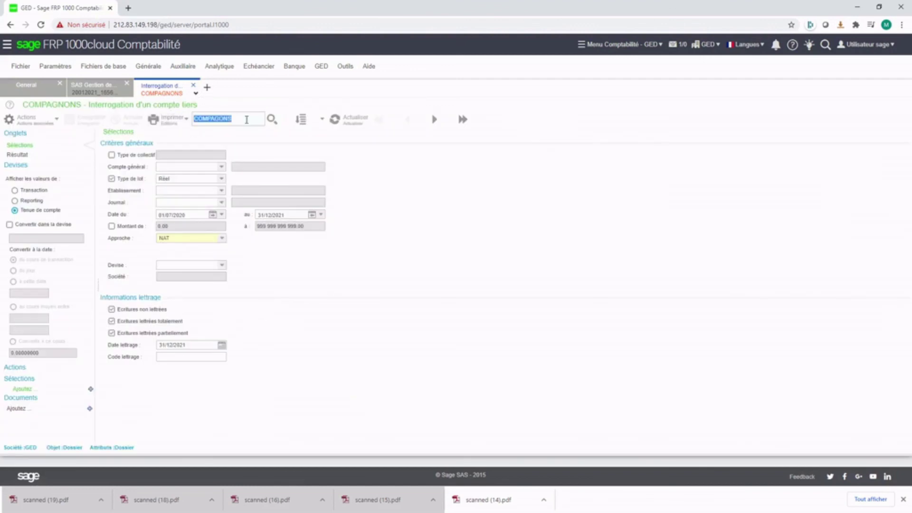
type("FREE")
left_click(335, 119)
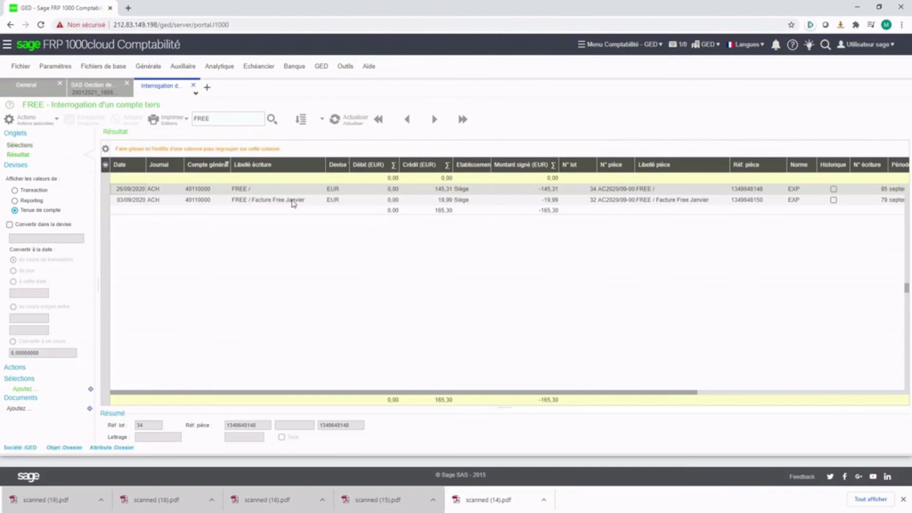
left_click(293, 202)
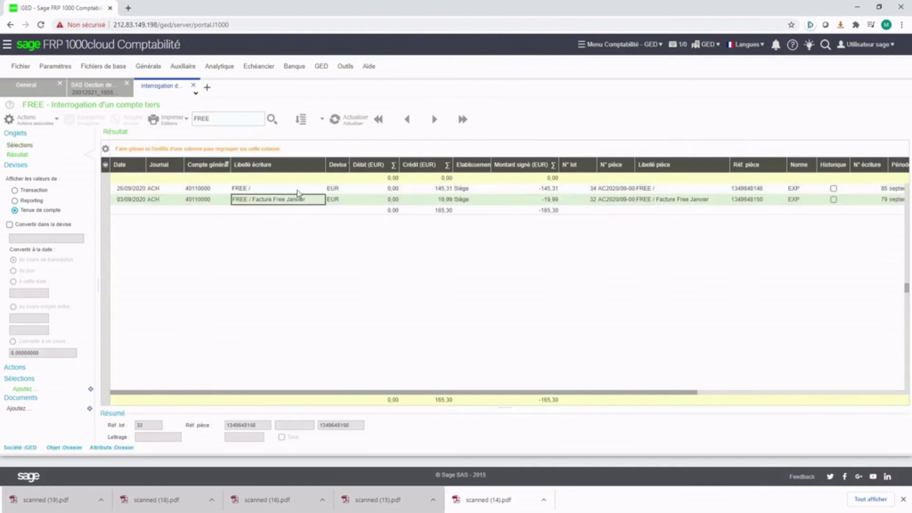
left_click(298, 192)
right_click(297, 192)
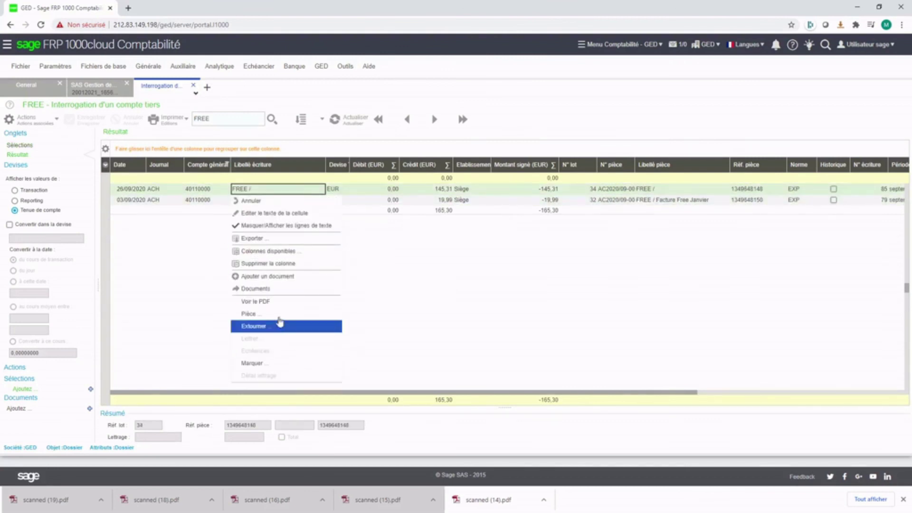
left_click(274, 303)
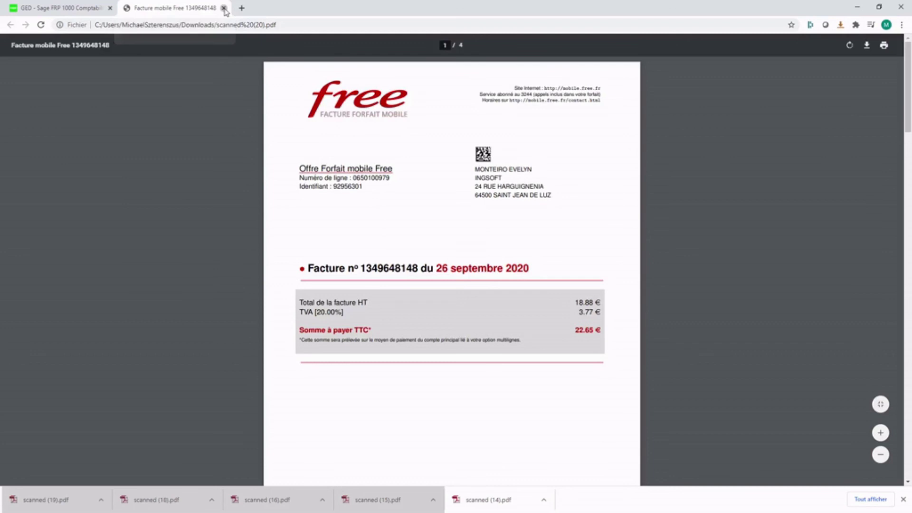
left_click(223, 8)
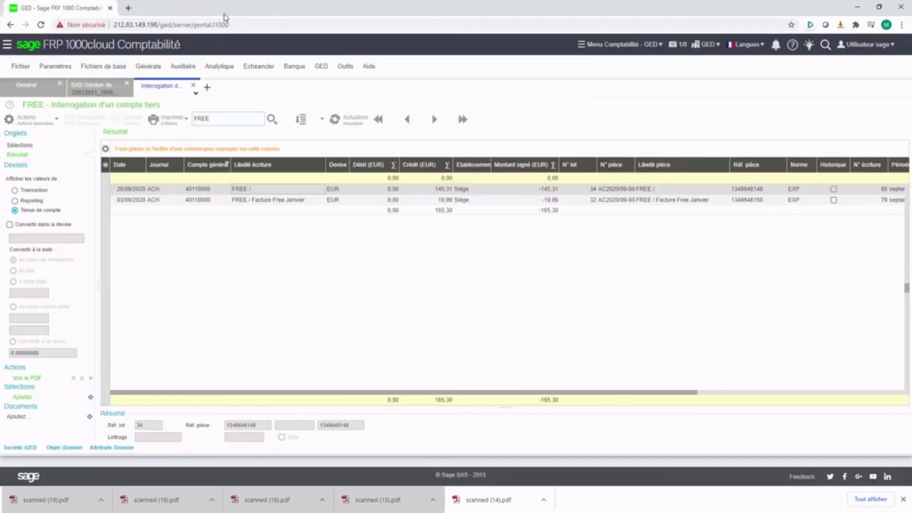
left_click(192, 86)
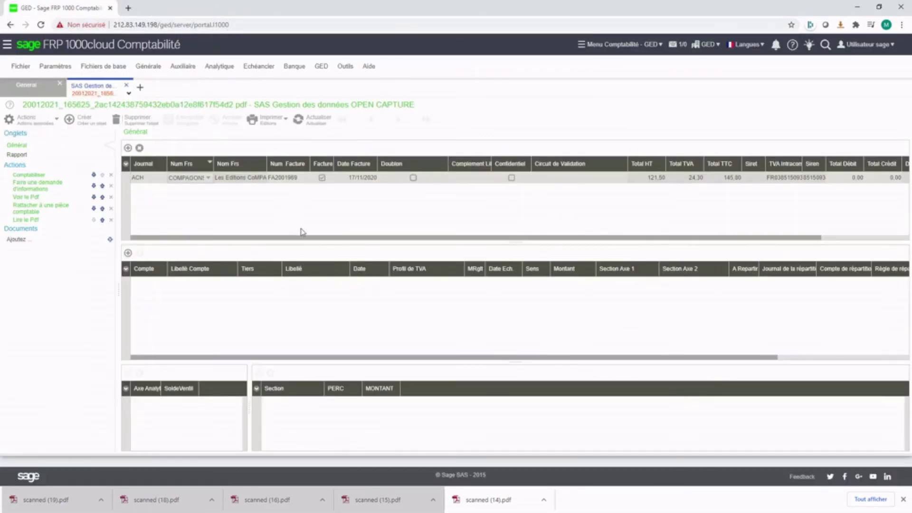
left_click(321, 66)
mouse_move(338, 96)
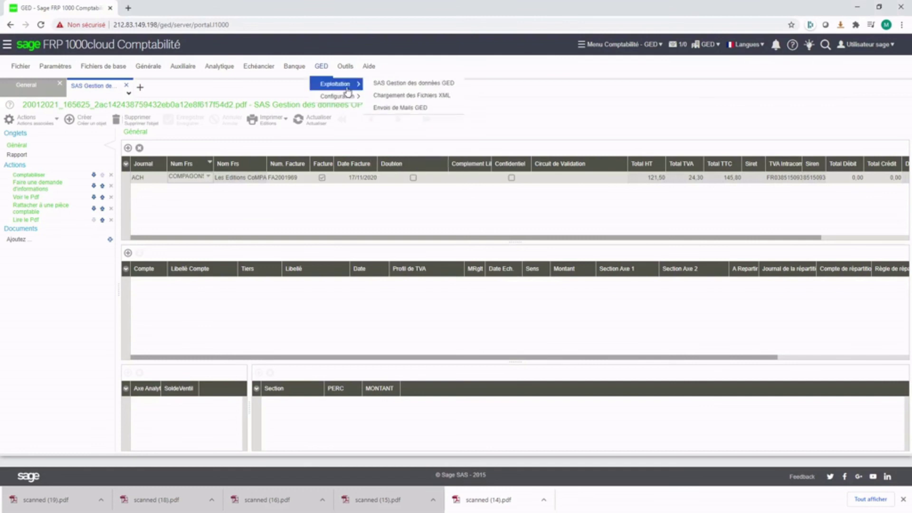
left_click(397, 97)
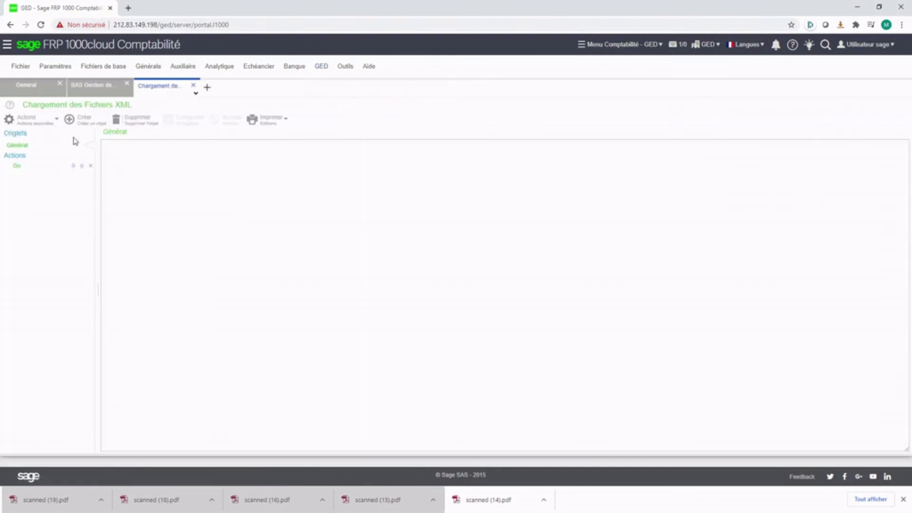
left_click(56, 125)
left_click(45, 134)
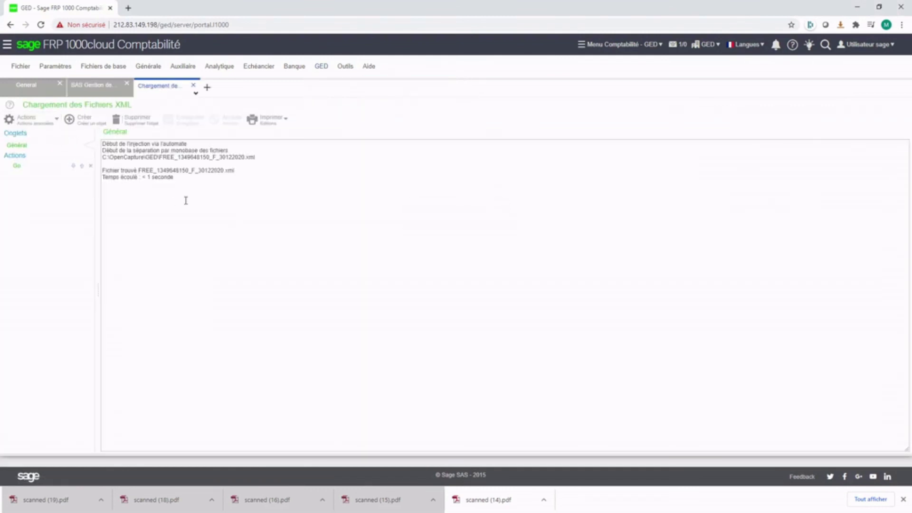
left_click(193, 86)
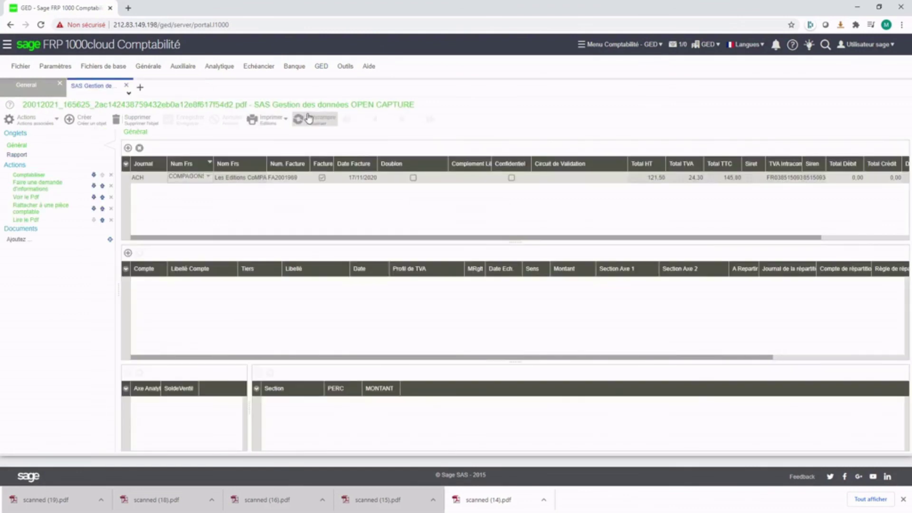
left_click(309, 119)
left_click(229, 189)
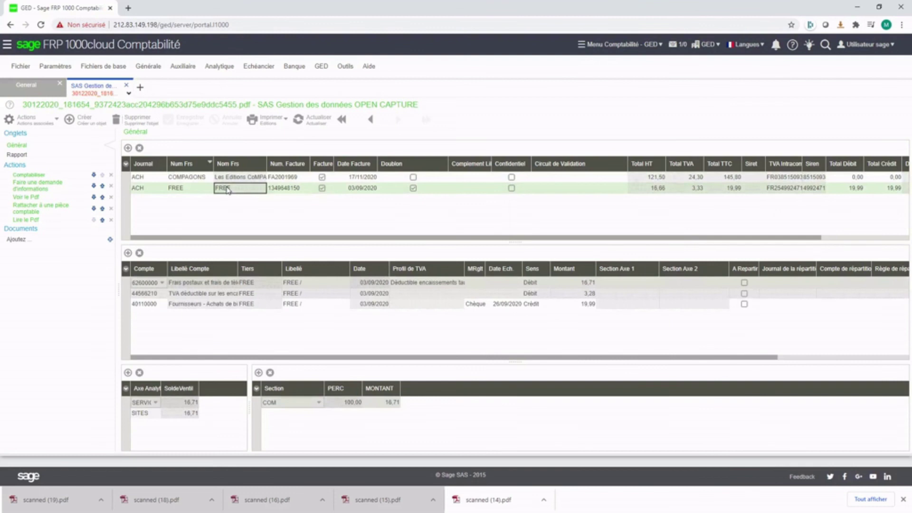
left_click(212, 293)
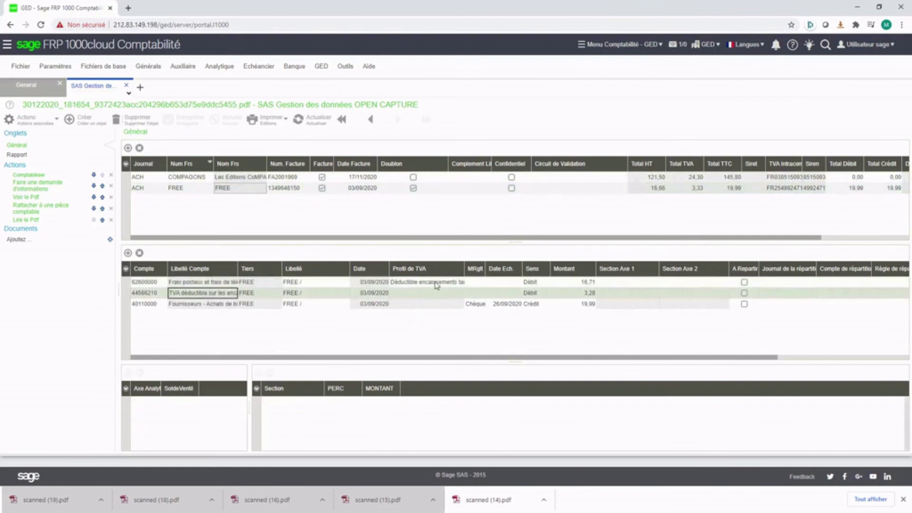
left_click(437, 284)
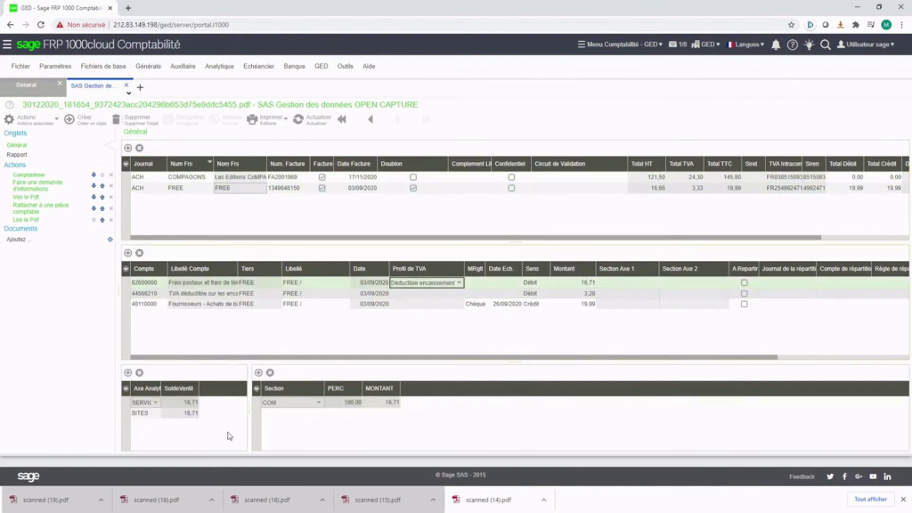
left_click(147, 414)
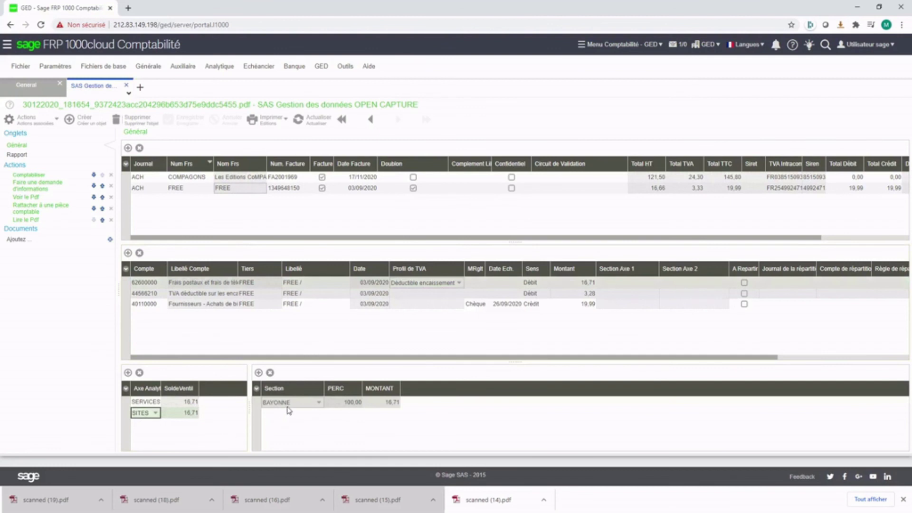
left_click(313, 335)
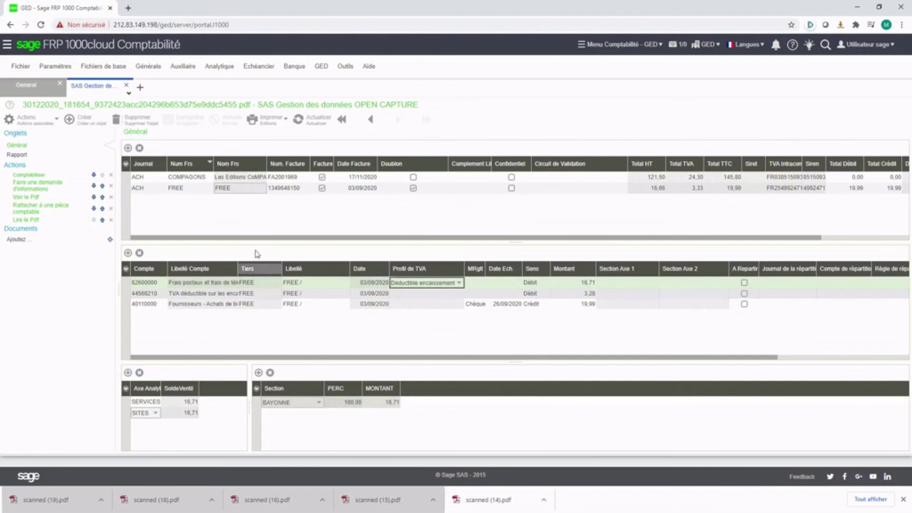
Step: Download and open the FREE invoice's scanned PDF
right_click(220, 189)
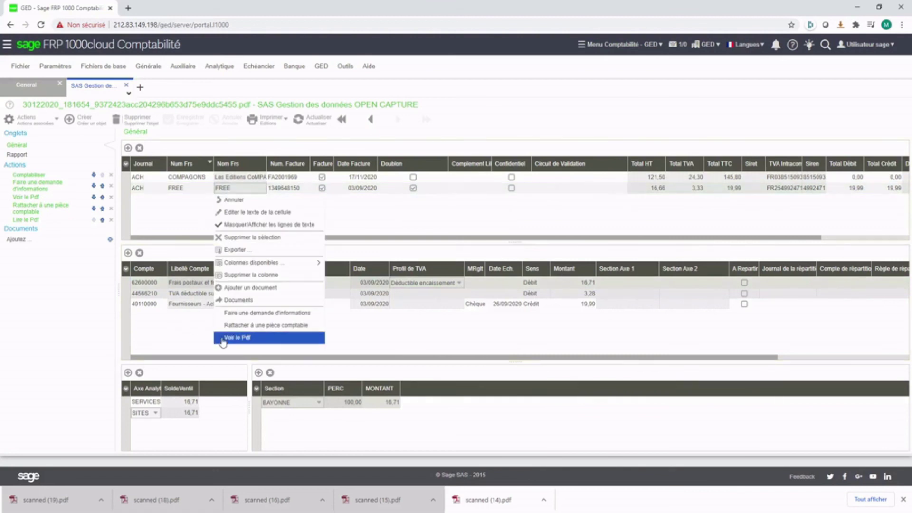
left_click(232, 337)
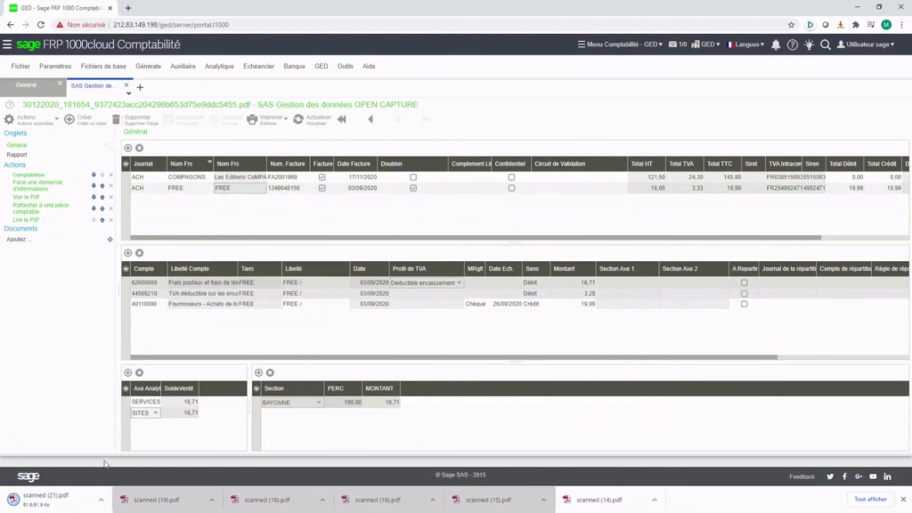
left_click(50, 501)
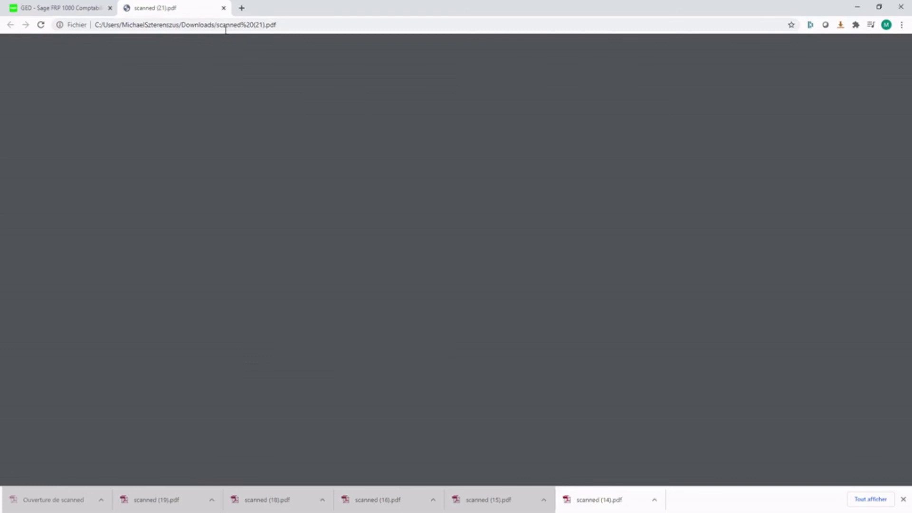